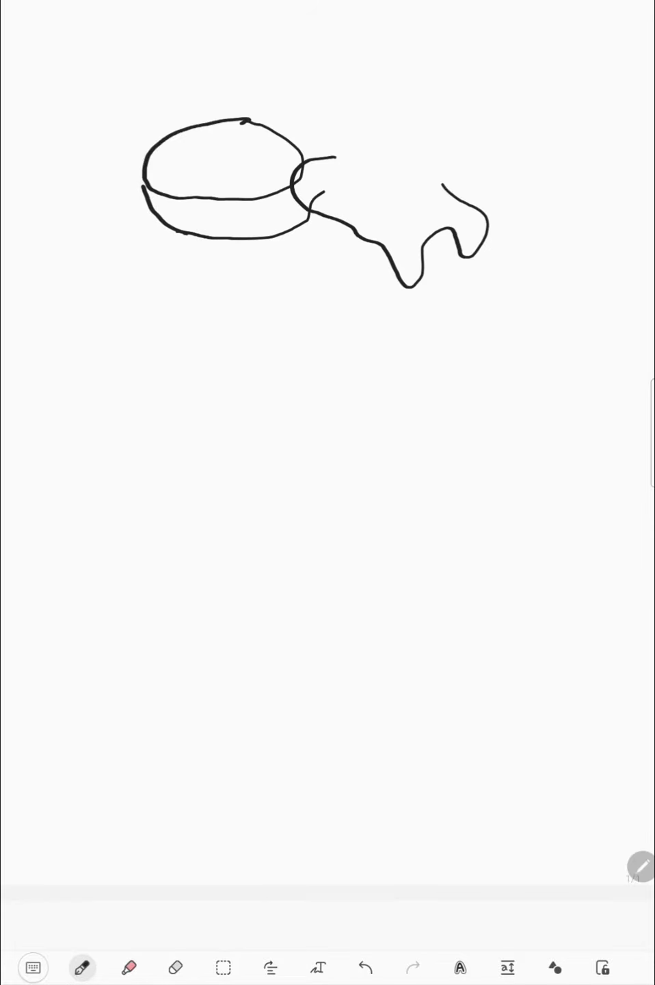
# Step: Outline the dripping top scoop and the rounded lower scoop
pyautogui.moveTo(440, 180)
pyautogui.mouseDown()
pyautogui.moveTo(372, 154)
pyautogui.moveTo(303, 166)
pyautogui.moveTo(307, 266)
pyautogui.moveTo(393, 284)
pyautogui.mouseUp()
pyautogui.moveTo(196, 232)
pyautogui.mouseDown()
pyautogui.moveTo(210, 319)
pyautogui.moveTo(358, 314)
pyautogui.moveTo(347, 269)
pyautogui.mouseUp()
pyautogui.moveTo(175, 240)
pyautogui.mouseDown()
pyautogui.moveTo(202, 346)
pyautogui.moveTo(348, 365)
pyautogui.moveTo(361, 271)
pyautogui.mouseUp()
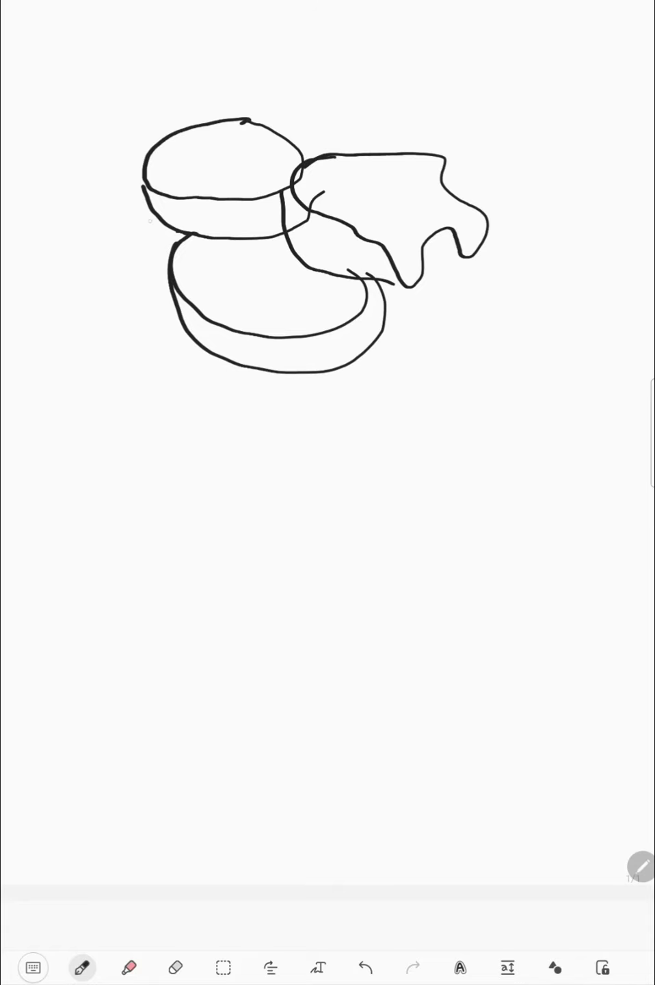
# Step: Draw the cone's left, inner and right edges meeting at the tip
pyautogui.moveTo(145, 192)
pyautogui.mouseDown()
pyautogui.moveTo(170, 296)
pyautogui.moveTo(288, 643)
pyautogui.moveTo(328, 804)
pyautogui.mouseUp()
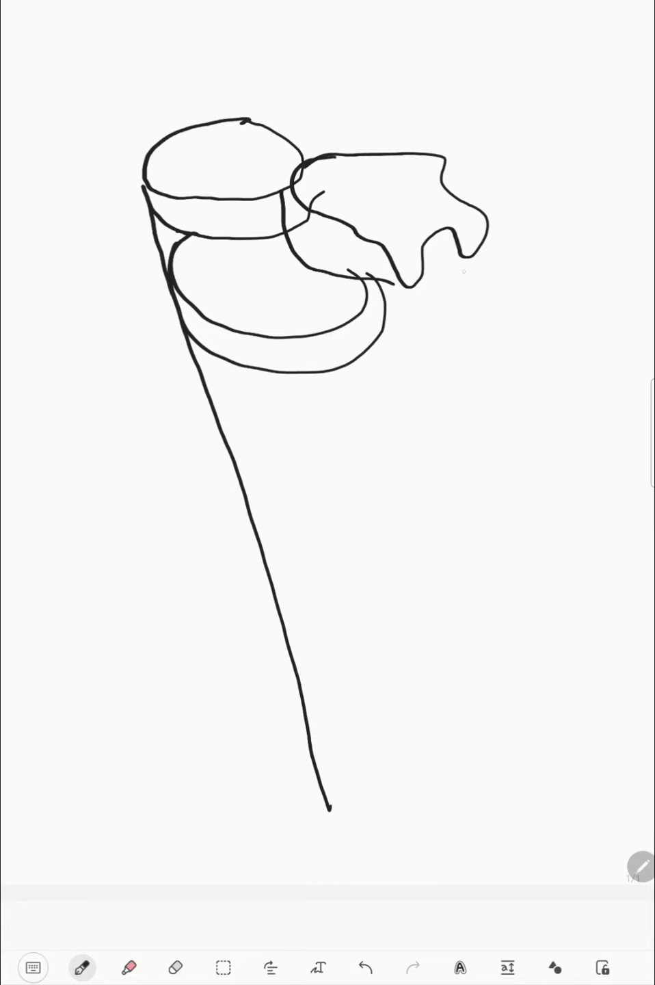
pyautogui.moveTo(453, 229)
pyautogui.mouseDown()
pyautogui.moveTo(407, 319)
pyautogui.moveTo(364, 568)
pyautogui.moveTo(339, 796)
pyautogui.mouseUp()
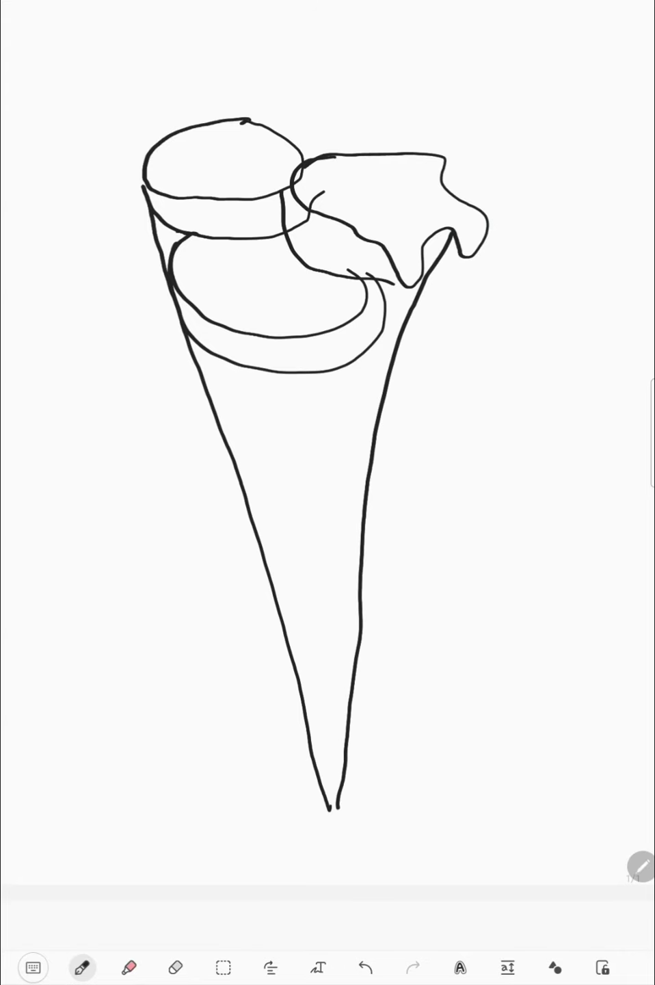
pyautogui.moveTo(483, 235)
pyautogui.mouseDown()
pyautogui.moveTo(373, 719)
pyautogui.moveTo(333, 808)
pyautogui.mouseUp()
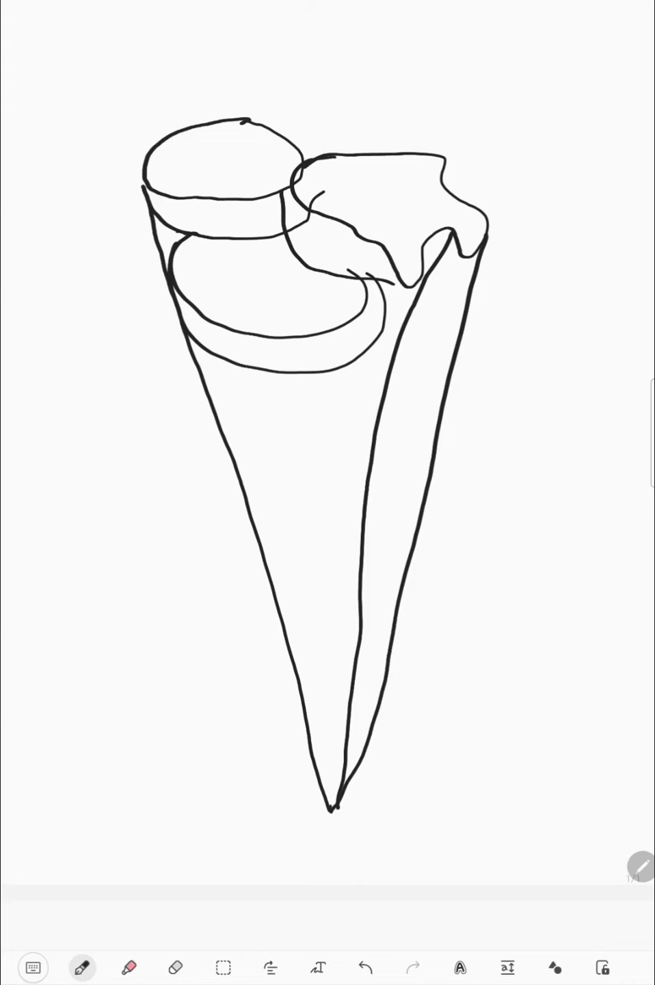
# Step: Draw diagonal waffle lines across the cone in one direction
pyautogui.moveTo(222, 361); pyautogui.dragTo(203, 407)
pyautogui.moveTo(249, 367); pyautogui.dragTo(225, 423)
pyautogui.moveTo(269, 368); pyautogui.dragTo(234, 464)
pyautogui.click(301, 372)
pyautogui.moveTo(301, 372); pyautogui.dragTo(256, 498)
pyautogui.moveTo(332, 368); pyautogui.dragTo(267, 529)
pyautogui.moveTo(406, 287); pyautogui.dragTo(276, 584)
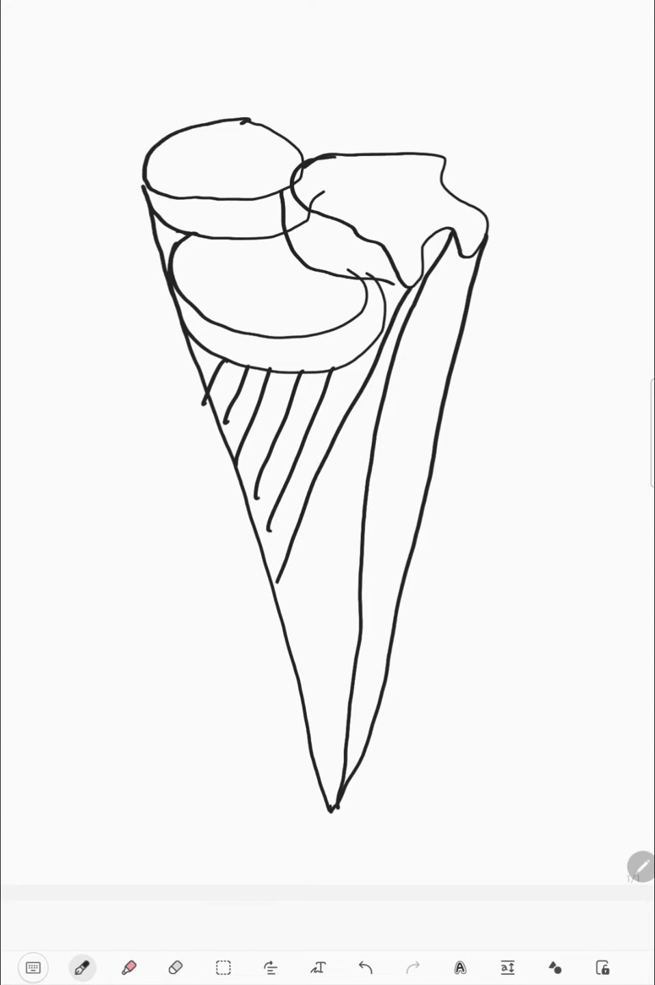
pyautogui.moveTo(381, 381); pyautogui.dragTo(295, 662)
pyautogui.moveTo(353, 560); pyautogui.dragTo(300, 723)
pyautogui.moveTo(467, 257); pyautogui.dragTo(367, 548)
pyautogui.moveTo(425, 460); pyautogui.dragTo(387, 568)
# Step: Cross-hatch the cone with opposite diagonals down to the tip
pyautogui.moveTo(402, 281); pyautogui.dragTo(466, 342)
pyautogui.moveTo(383, 322); pyautogui.dragTo(449, 394)
pyautogui.moveTo(356, 362); pyautogui.dragTo(440, 446)
pyautogui.moveTo(305, 369); pyautogui.dragTo(364, 431)
pyautogui.moveTo(247, 367); pyautogui.dragTo(422, 506)
pyautogui.moveTo(265, 384); pyautogui.dragTo(420, 560)
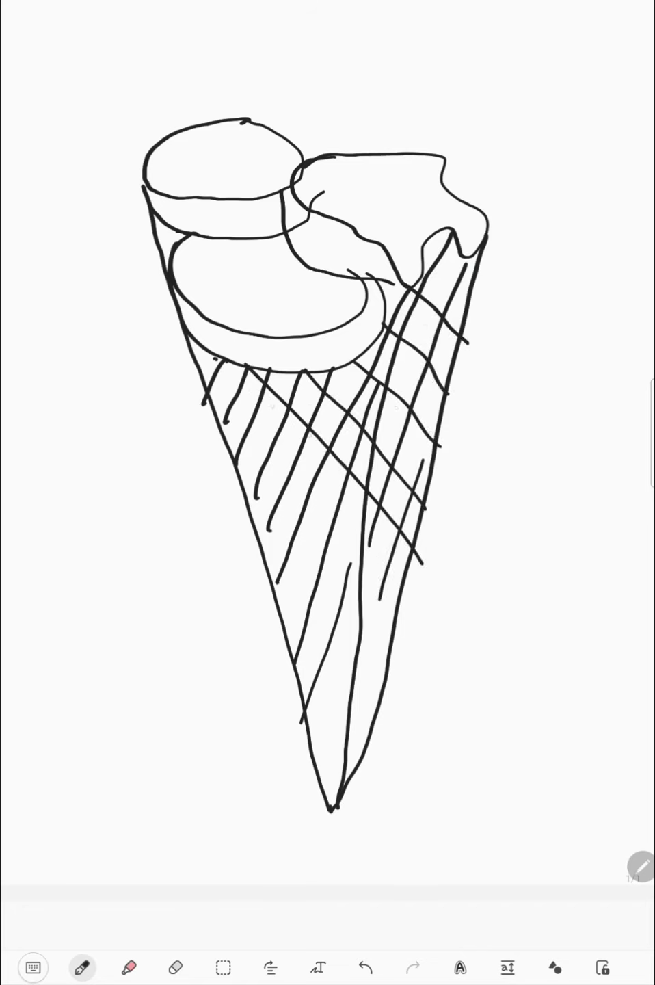
pyautogui.moveTo(218, 363); pyautogui.dragTo(384, 580)
pyautogui.moveTo(226, 423)
pyautogui.mouseDown()
pyautogui.moveTo(264, 466)
pyautogui.moveTo(387, 659)
pyautogui.mouseUp()
pyautogui.moveTo(255, 548); pyautogui.dragTo(372, 718)
pyautogui.moveTo(299, 675)
pyautogui.mouseDown()
pyautogui.moveTo(352, 757)
pyautogui.moveTo(350, 793)
pyautogui.mouseUp()
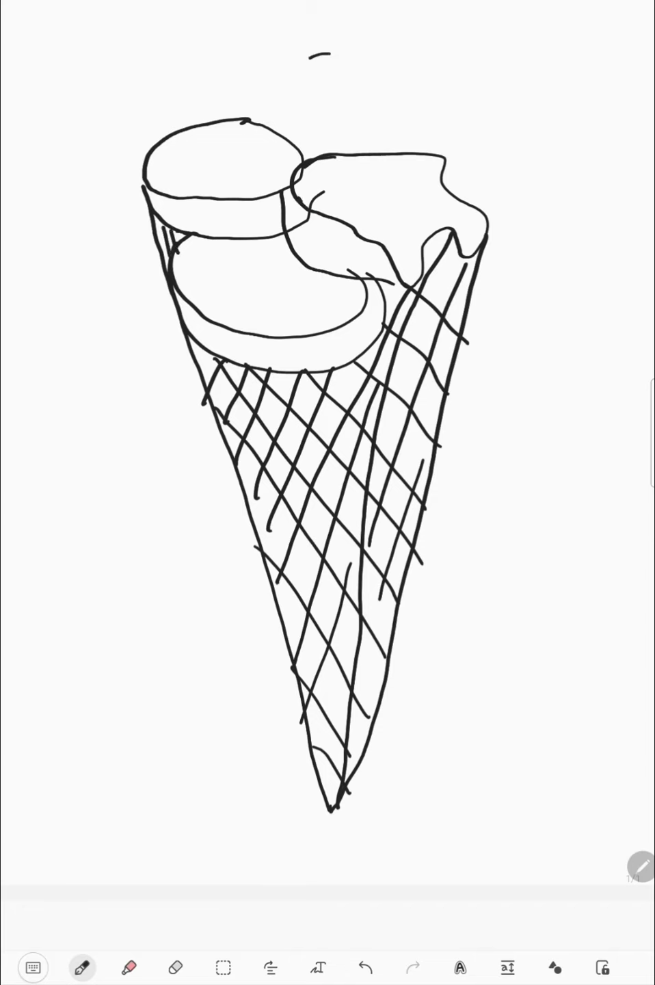
# Step: Draw two stemmed cherries above the scoops and add extra upper-right waffle lines
pyautogui.moveTo(306, 59)
pyautogui.mouseDown()
pyautogui.moveTo(317, 177)
pyautogui.moveTo(419, 93)
pyautogui.moveTo(319, 55)
pyautogui.mouseUp()
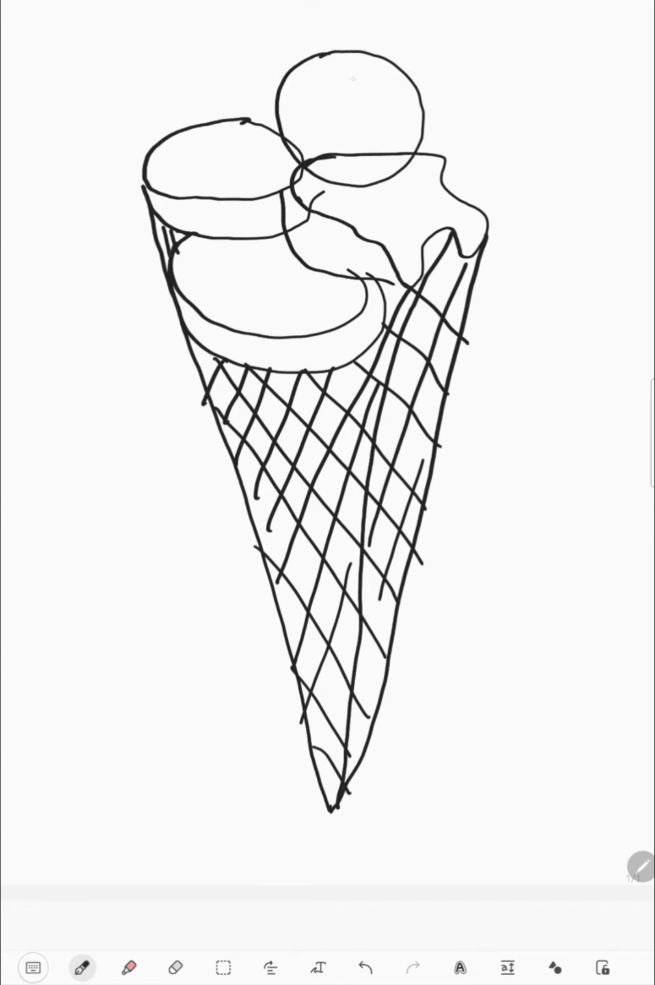
pyautogui.moveTo(372, 94); pyautogui.dragTo(483, 33)
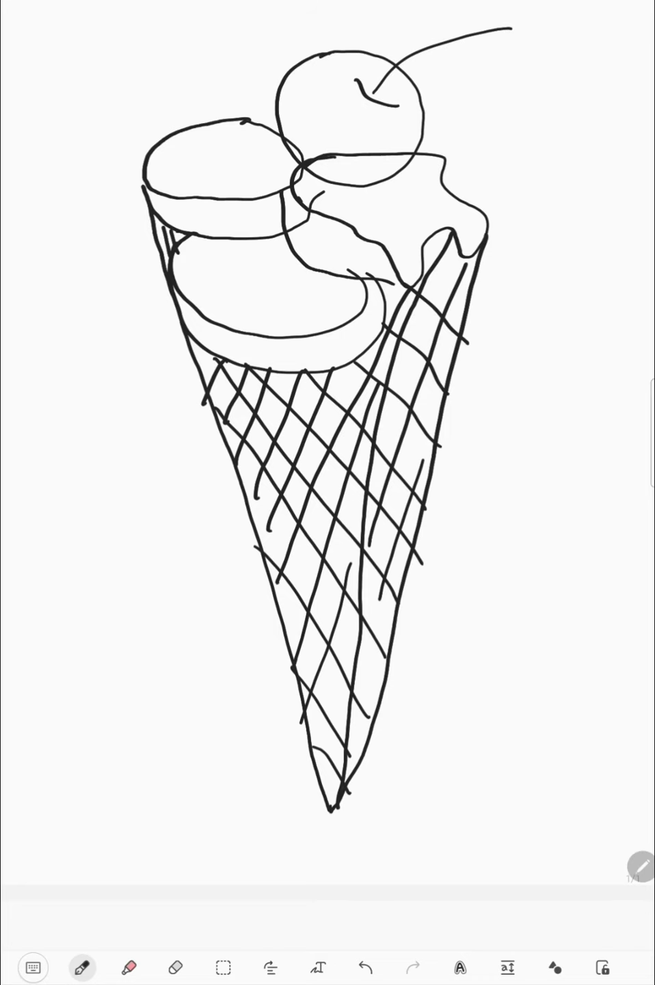
pyautogui.moveTo(245, 115)
pyautogui.mouseDown()
pyautogui.moveTo(307, 15)
pyautogui.moveTo(372, 35)
pyautogui.moveTo(375, 55)
pyautogui.mouseUp()
pyautogui.moveTo(336, 32); pyautogui.dragTo(390, 3)
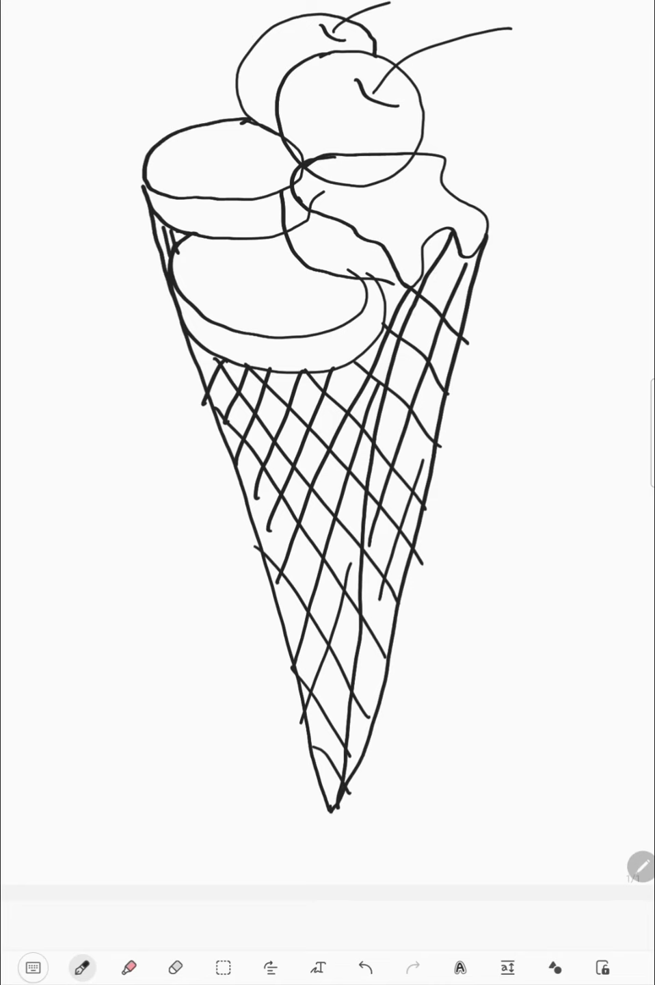
pyautogui.moveTo(401, 280); pyautogui.dragTo(385, 329)
pyautogui.moveTo(457, 255); pyautogui.dragTo(403, 388)
# Step: Set the highlighter colour to light yellow (FFFA99)
pyautogui.click(129, 967)
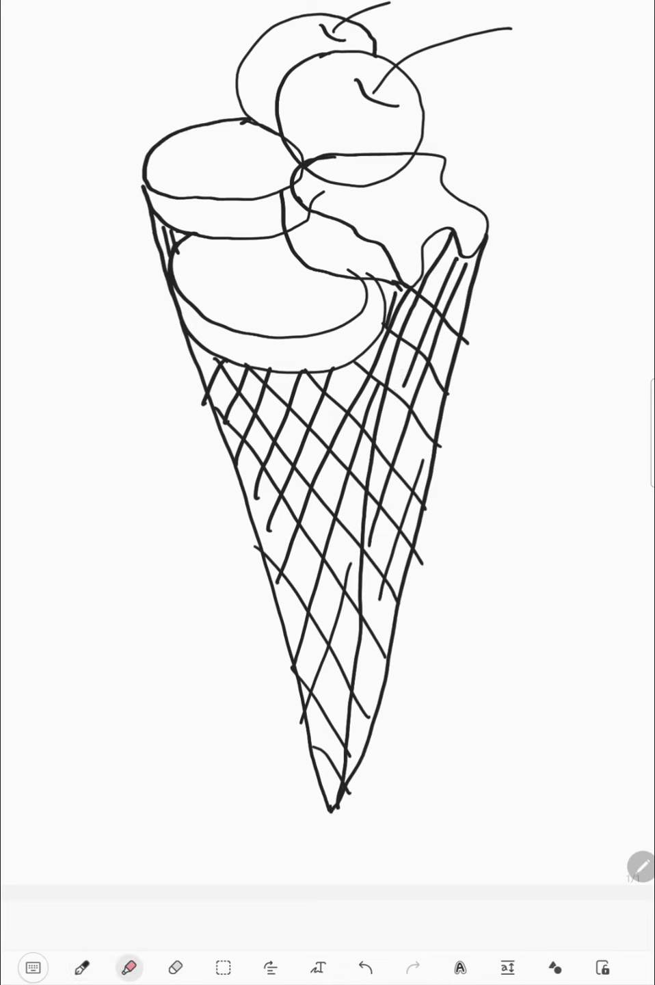
pyautogui.click(129, 968)
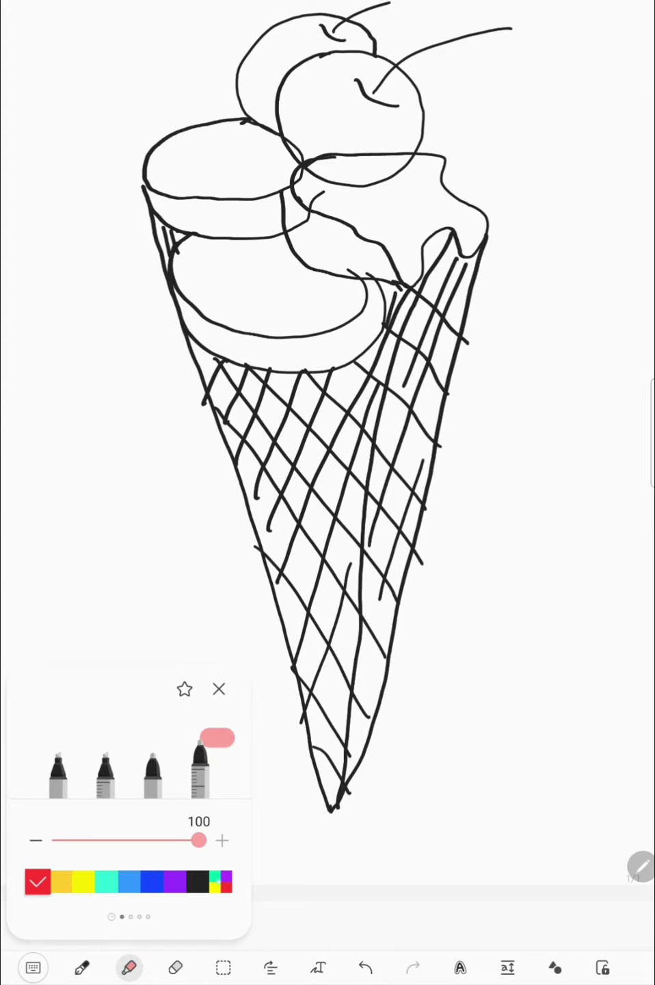
pyautogui.click(221, 880)
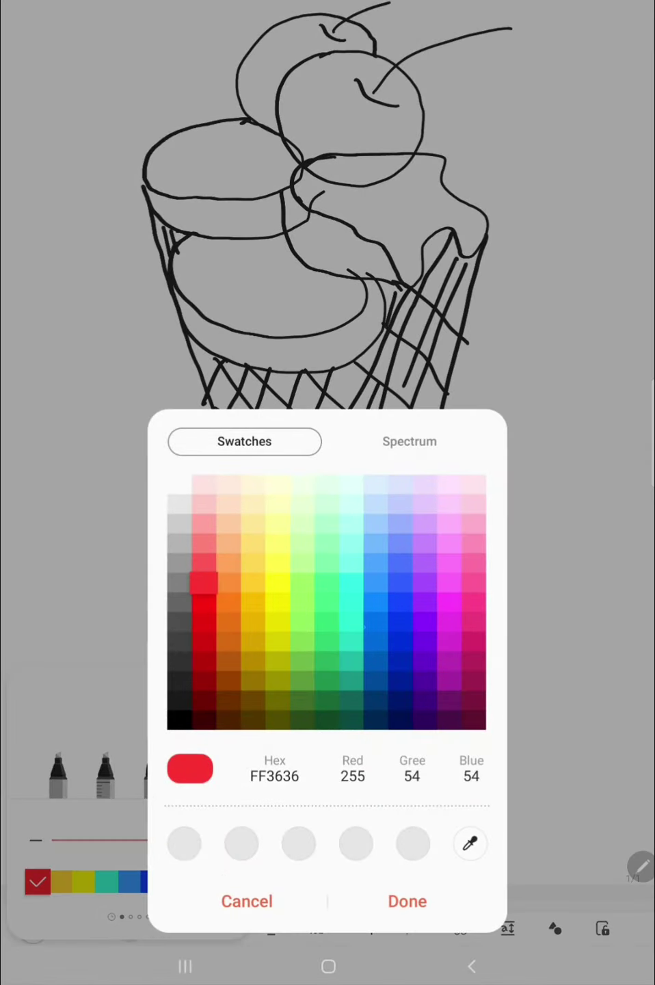
pyautogui.click(425, 622)
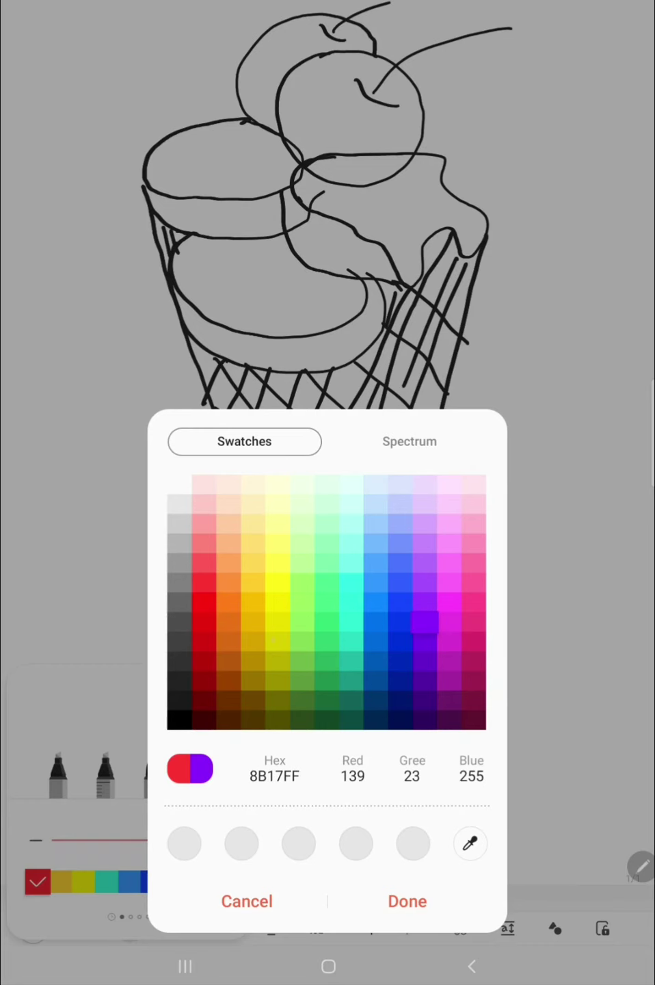
pyautogui.moveTo(425, 622)
pyautogui.mouseDown()
pyautogui.moveTo(400, 642)
pyautogui.moveTo(328, 543)
pyautogui.moveTo(303, 523)
pyautogui.moveTo(277, 524)
pyautogui.mouseUp()
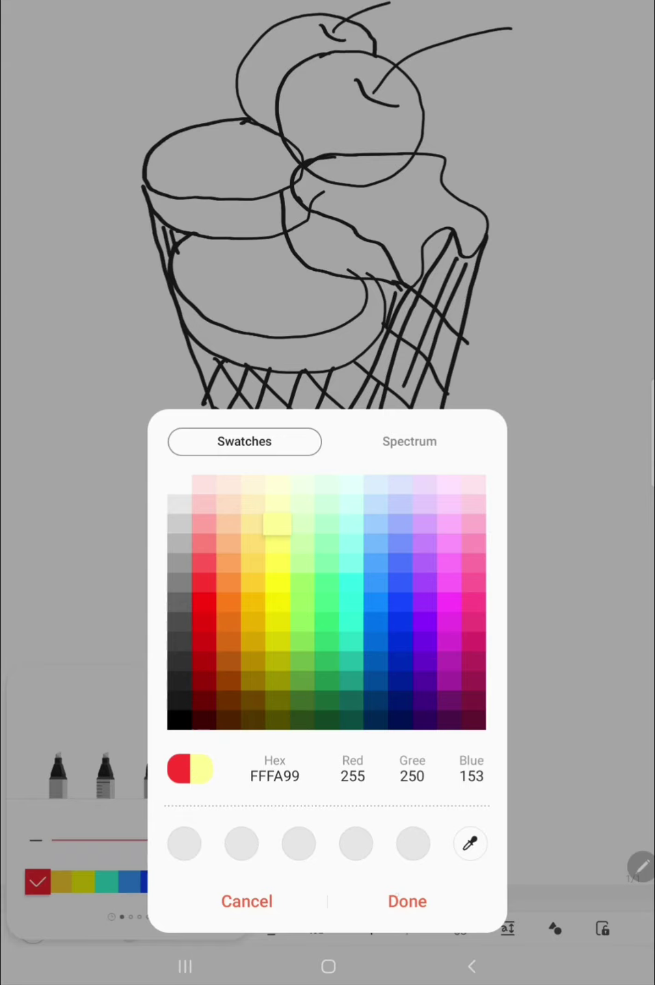
pyautogui.click(404, 897)
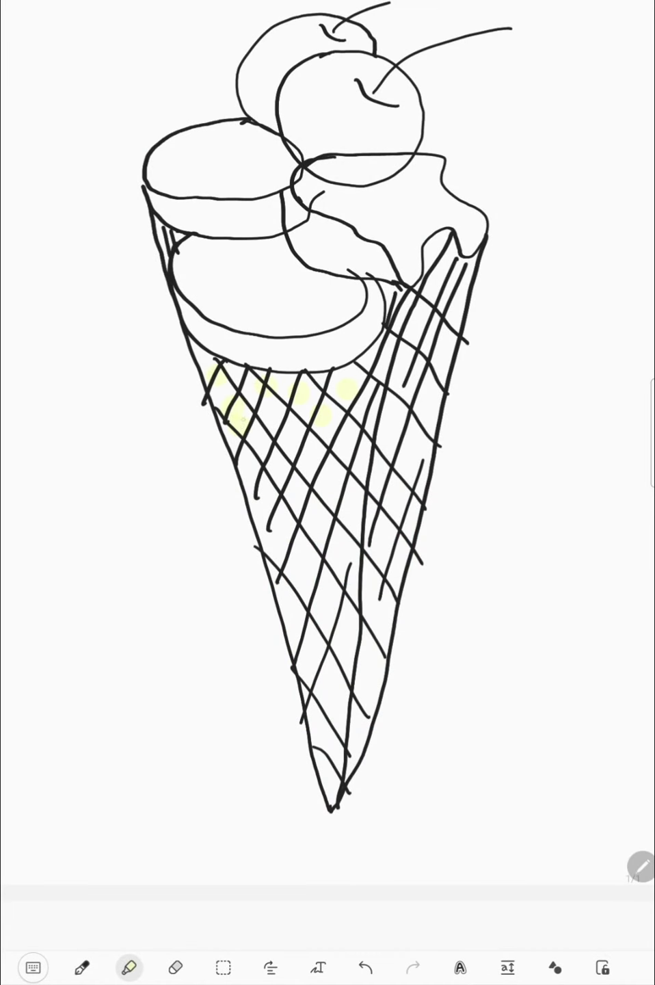
# Step: Shade the cone's edges, upper area and middle gaps yellow
pyautogui.moveTo(215, 368)
pyautogui.mouseDown()
pyautogui.moveTo(243, 439)
pyautogui.moveTo(286, 592)
pyautogui.moveTo(322, 765)
pyautogui.moveTo(338, 773)
pyautogui.moveTo(446, 265)
pyautogui.mouseUp()
pyautogui.moveTo(350, 685); pyautogui.dragTo(443, 273)
pyautogui.moveTo(385, 297)
pyautogui.mouseDown()
pyautogui.moveTo(330, 338)
pyautogui.moveTo(238, 372)
pyautogui.mouseUp()
pyautogui.moveTo(360, 327)
pyautogui.mouseDown()
pyautogui.moveTo(223, 415)
pyautogui.moveTo(385, 373)
pyautogui.moveTo(263, 465)
pyautogui.moveTo(304, 646)
pyautogui.moveTo(280, 435)
pyautogui.mouseUp()
pyautogui.moveTo(321, 431); pyautogui.dragTo(322, 600)
pyautogui.moveTo(354, 396); pyautogui.dragTo(350, 527)
pyautogui.moveTo(335, 600); pyautogui.dragTo(330, 658)
pyautogui.moveTo(388, 396); pyautogui.dragTo(342, 615)
pyautogui.moveTo(352, 450); pyautogui.dragTo(335, 638)
pyautogui.moveTo(292, 402); pyautogui.dragTo(271, 485)
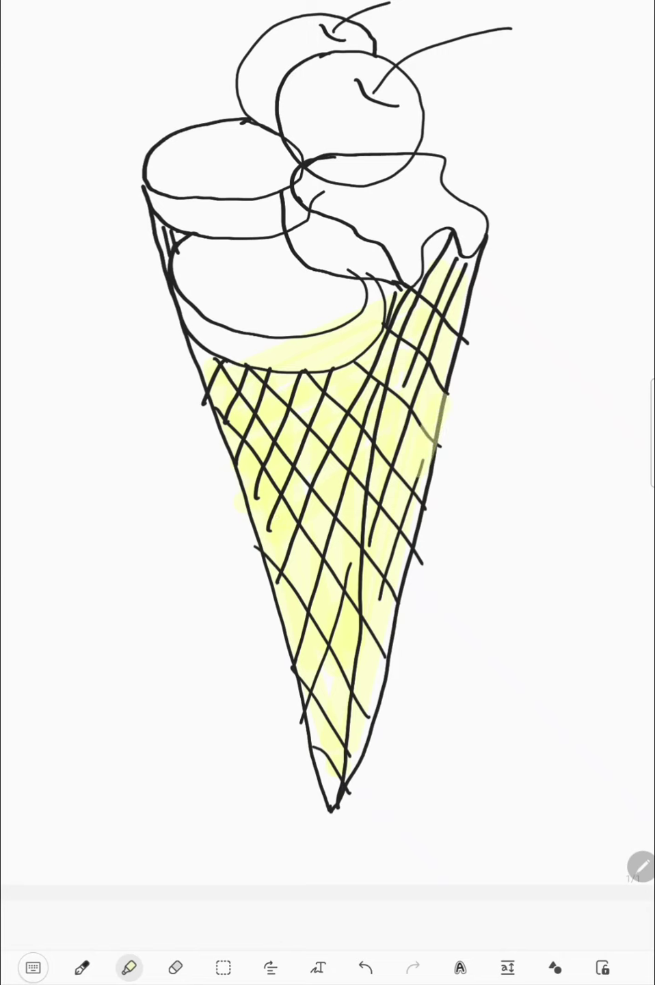
# Step: Finish yellow on the cone's right side, tip and top corners
pyautogui.moveTo(439, 395); pyautogui.dragTo(350, 761)
pyautogui.moveTo(323, 677); pyautogui.dragTo(315, 805)
pyautogui.moveTo(377, 700); pyautogui.dragTo(341, 789)
pyautogui.moveTo(397, 605); pyautogui.dragTo(375, 692)
pyautogui.moveTo(453, 230); pyautogui.dragTo(445, 291)
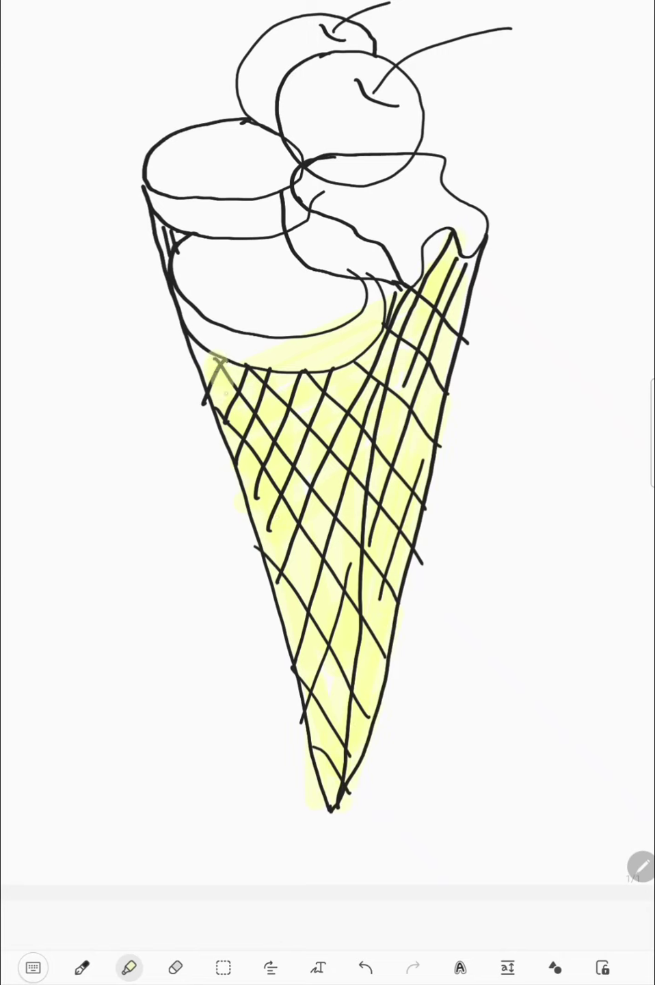
pyautogui.moveTo(175, 232); pyautogui.dragTo(165, 250)
# Step: Colour the top scoop and its band with the red highlighter
pyautogui.click(129, 967)
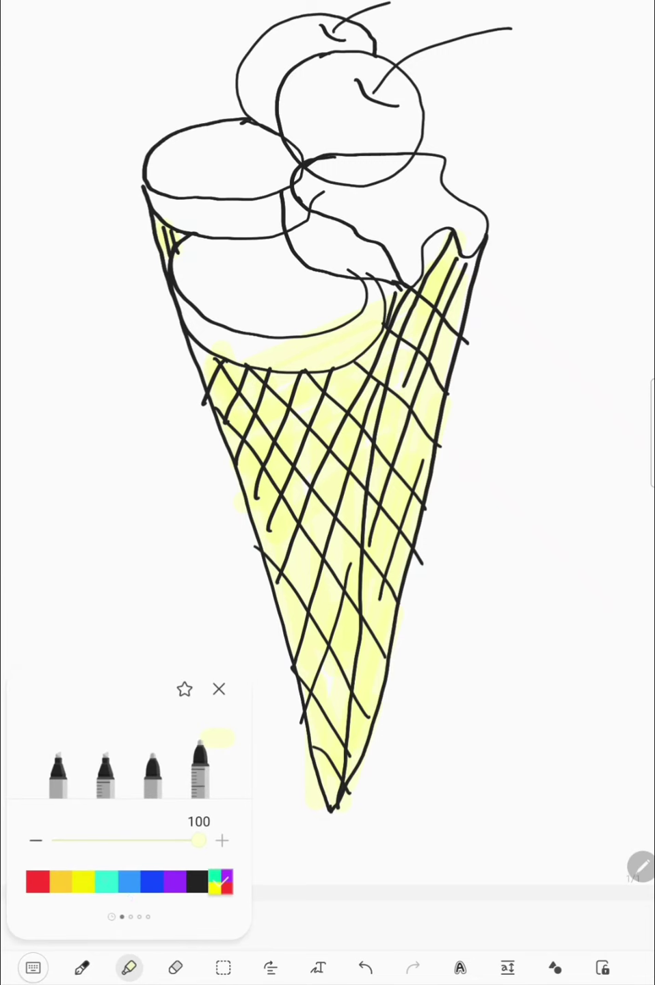
pyautogui.click(38, 881)
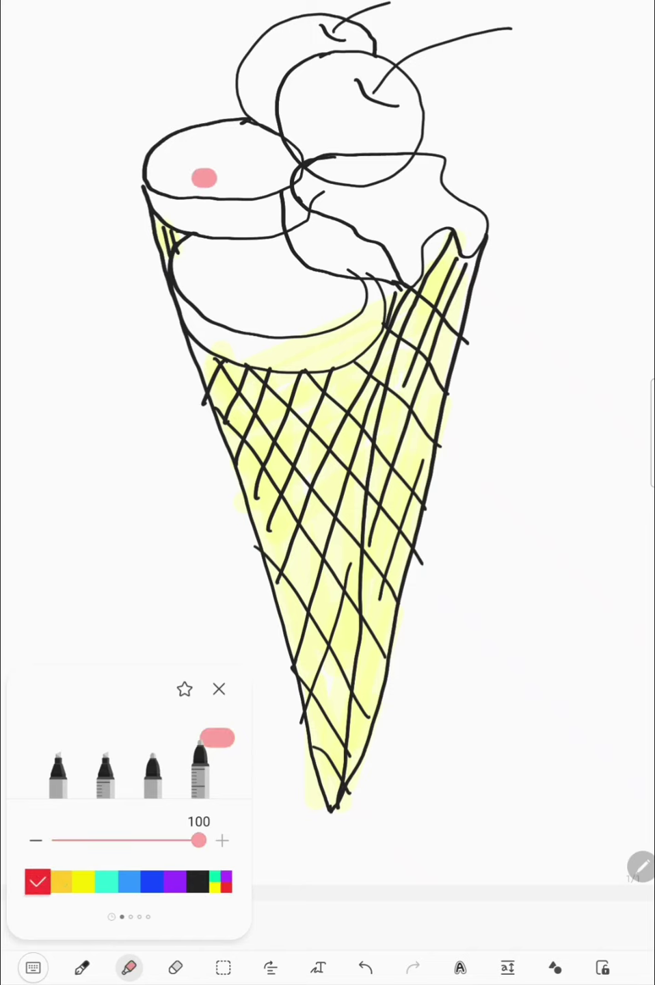
pyautogui.moveTo(168, 156)
pyautogui.mouseDown()
pyautogui.moveTo(287, 166)
pyautogui.moveTo(223, 188)
pyautogui.moveTo(154, 173)
pyautogui.moveTo(230, 150)
pyautogui.moveTo(188, 169)
pyautogui.moveTo(273, 162)
pyautogui.mouseUp()
pyautogui.moveTo(154, 199)
pyautogui.mouseDown()
pyautogui.moveTo(175, 224)
pyautogui.moveTo(239, 231)
pyautogui.moveTo(283, 198)
pyautogui.moveTo(173, 211)
pyautogui.moveTo(285, 214)
pyautogui.moveTo(294, 234)
pyautogui.mouseUp()
# Step: Change the highlighter colour to light green
pyautogui.click(128, 967)
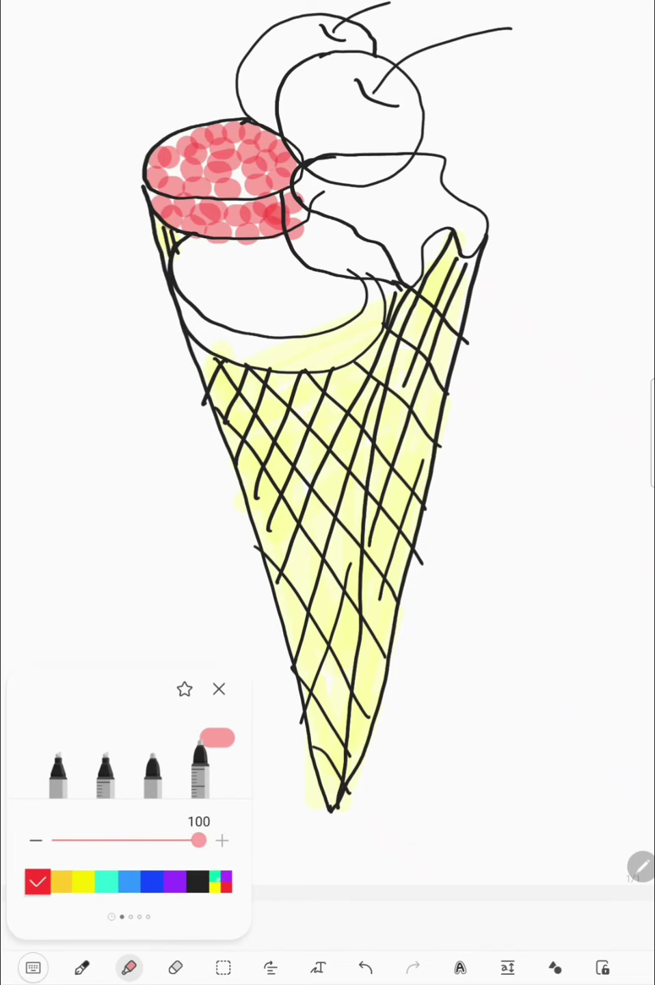
pyautogui.click(220, 880)
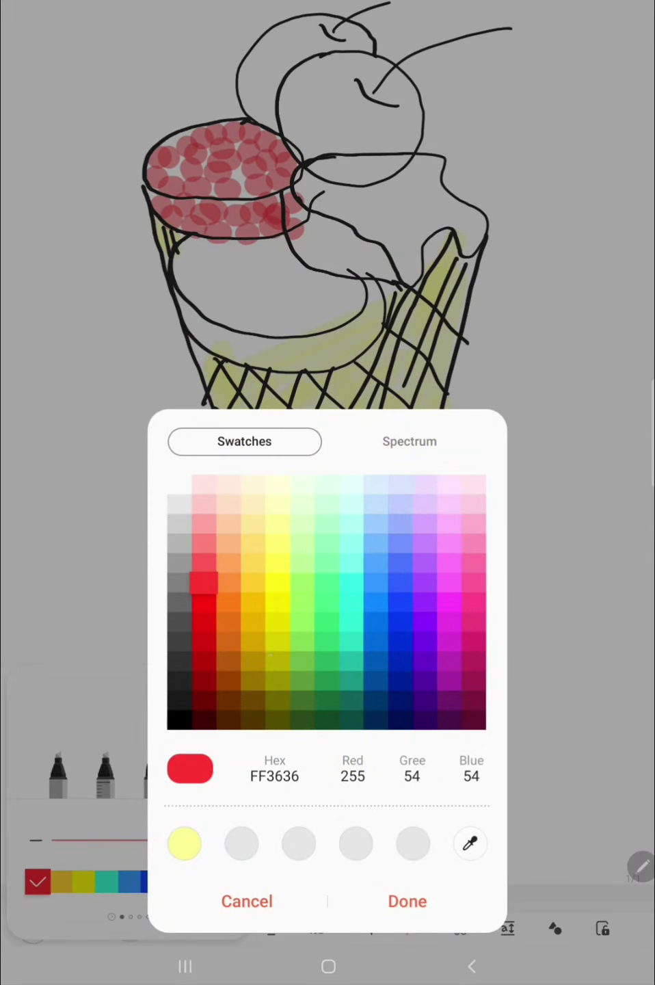
pyautogui.click(327, 563)
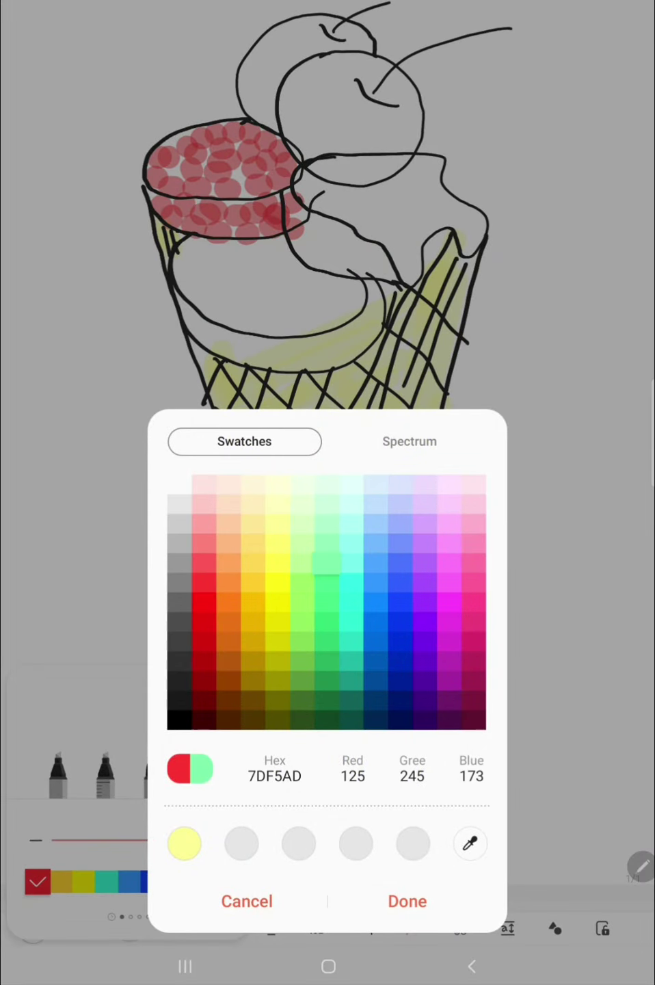
pyautogui.click(408, 901)
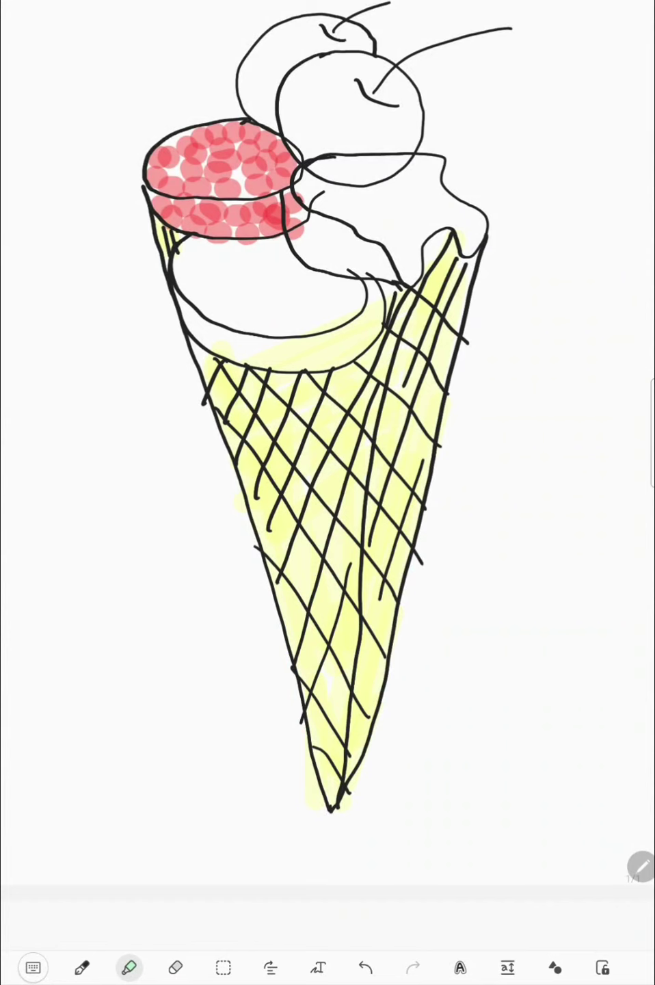
# Step: Colour the lower-left scoop light green
pyautogui.click(221, 247)
pyautogui.moveTo(187, 265)
pyautogui.mouseDown()
pyautogui.moveTo(197, 290)
pyautogui.moveTo(230, 329)
pyautogui.moveTo(346, 294)
pyautogui.moveTo(308, 242)
pyautogui.moveTo(223, 286)
pyautogui.moveTo(304, 292)
pyautogui.moveTo(246, 278)
pyautogui.moveTo(265, 265)
pyautogui.moveTo(185, 271)
pyautogui.moveTo(245, 355)
pyautogui.moveTo(346, 343)
pyautogui.moveTo(372, 292)
pyautogui.moveTo(338, 358)
pyautogui.mouseUp()
pyautogui.moveTo(339, 296)
pyautogui.mouseDown()
pyautogui.moveTo(338, 331)
pyautogui.moveTo(247, 339)
pyautogui.moveTo(319, 299)
pyautogui.mouseUp()
pyautogui.moveTo(288, 255); pyautogui.dragTo(354, 300)
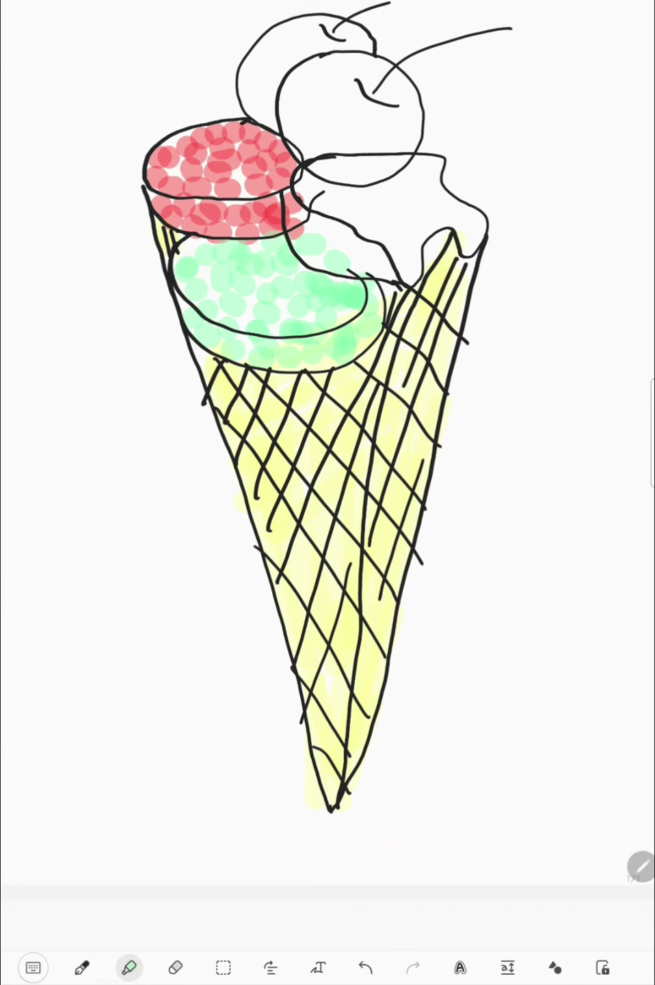
pyautogui.moveTo(299, 273)
pyautogui.mouseDown()
pyautogui.moveTo(228, 266)
pyautogui.moveTo(199, 304)
pyautogui.mouseUp()
pyautogui.moveTo(198, 304); pyautogui.dragTo(259, 313)
# Step: Colour the right scoop light green from rim to lower middle
pyautogui.moveTo(324, 195)
pyautogui.mouseDown()
pyautogui.moveTo(311, 173)
pyautogui.moveTo(400, 165)
pyautogui.moveTo(434, 188)
pyautogui.moveTo(458, 232)
pyautogui.moveTo(316, 188)
pyautogui.moveTo(431, 185)
pyautogui.mouseUp()
pyautogui.moveTo(369, 208)
pyautogui.mouseDown()
pyautogui.moveTo(315, 202)
pyautogui.moveTo(384, 231)
pyautogui.moveTo(346, 239)
pyautogui.mouseUp()
pyautogui.moveTo(431, 206)
pyautogui.mouseDown()
pyautogui.moveTo(378, 262)
pyautogui.moveTo(422, 231)
pyautogui.moveTo(474, 238)
pyautogui.moveTo(335, 196)
pyautogui.mouseUp()
pyautogui.moveTo(403, 183)
pyautogui.mouseDown()
pyautogui.moveTo(372, 195)
pyautogui.moveTo(301, 188)
pyautogui.moveTo(338, 250)
pyautogui.moveTo(329, 251)
pyautogui.mouseUp()
pyautogui.moveTo(376, 271); pyautogui.dragTo(346, 273)
pyautogui.moveTo(327, 219); pyautogui.dragTo(445, 186)
pyautogui.moveTo(400, 258); pyautogui.dragTo(419, 291)
pyautogui.moveTo(467, 231)
pyautogui.mouseDown()
pyautogui.moveTo(450, 254)
pyautogui.moveTo(430, 259)
pyautogui.mouseUp()
# Step: Fill the remaining white gaps in the left scoop with green
pyautogui.moveTo(280, 277); pyautogui.dragTo(231, 300)
pyautogui.moveTo(227, 296)
pyautogui.mouseDown()
pyautogui.moveTo(246, 319)
pyautogui.moveTo(185, 284)
pyautogui.moveTo(215, 299)
pyautogui.mouseUp()
pyautogui.moveTo(165, 262); pyautogui.dragTo(231, 243)
pyautogui.moveTo(182, 250)
pyautogui.mouseDown()
pyautogui.moveTo(212, 263)
pyautogui.moveTo(229, 287)
pyautogui.moveTo(335, 265)
pyautogui.mouseUp()
pyautogui.moveTo(243, 286)
pyautogui.mouseDown()
pyautogui.moveTo(192, 331)
pyautogui.moveTo(358, 311)
pyautogui.mouseUp()
pyautogui.moveTo(223, 342); pyautogui.dragTo(330, 355)
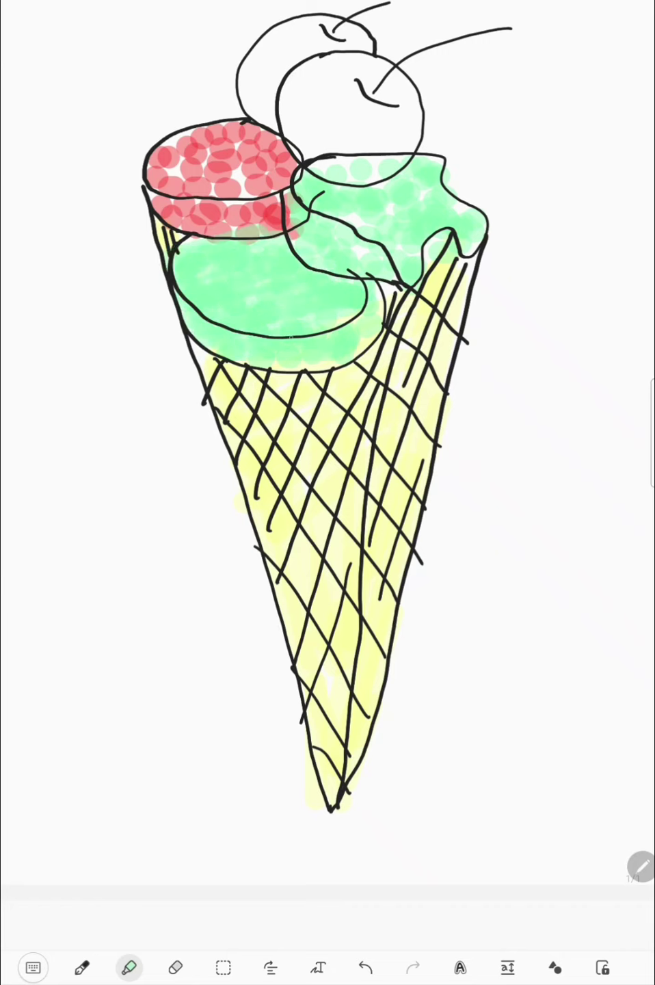
pyautogui.moveTo(246, 357); pyautogui.dragTo(350, 362)
# Step: Fill the remaining white gaps in the right scoop and near its drip
pyautogui.moveTo(350, 212); pyautogui.dragTo(361, 242)
pyautogui.moveTo(308, 200); pyautogui.dragTo(389, 231)
pyautogui.moveTo(416, 182)
pyautogui.mouseDown()
pyautogui.moveTo(385, 250)
pyautogui.moveTo(339, 277)
pyautogui.mouseUp()
pyautogui.moveTo(291, 196); pyautogui.dragTo(292, 238)
pyautogui.moveTo(453, 202); pyautogui.dragTo(426, 254)
# Step: Set the highlighter colour to dark red (990B0B)
pyautogui.click(130, 966)
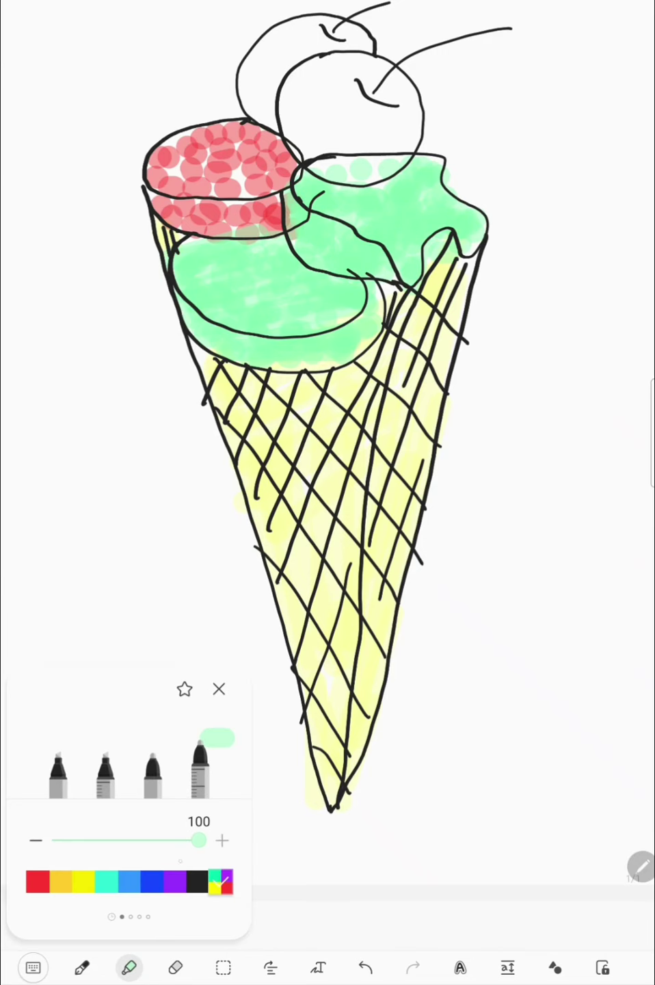
pyautogui.click(37, 881)
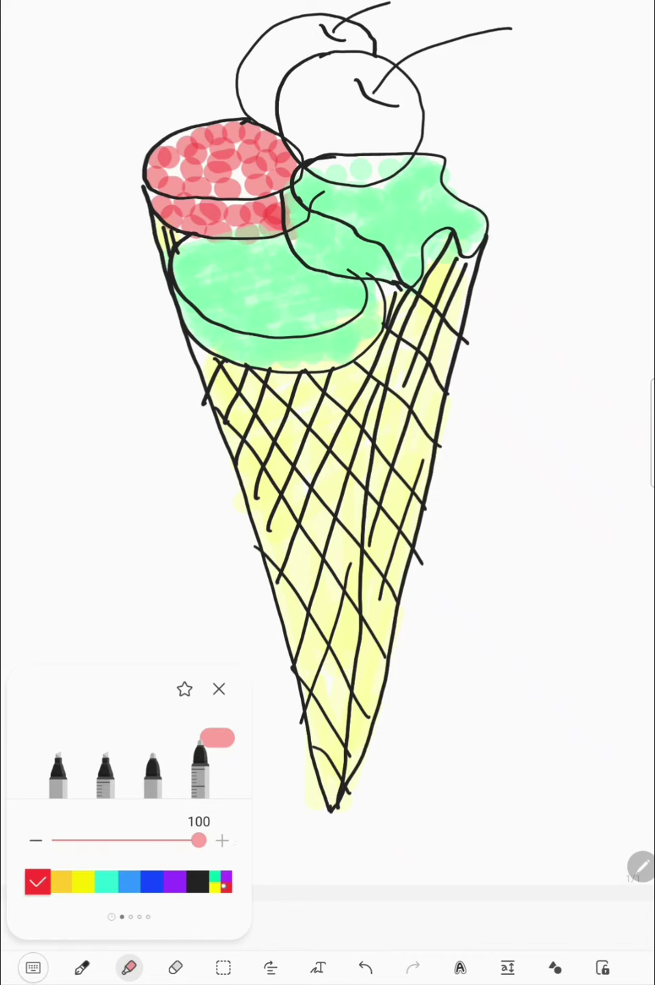
pyautogui.click(223, 881)
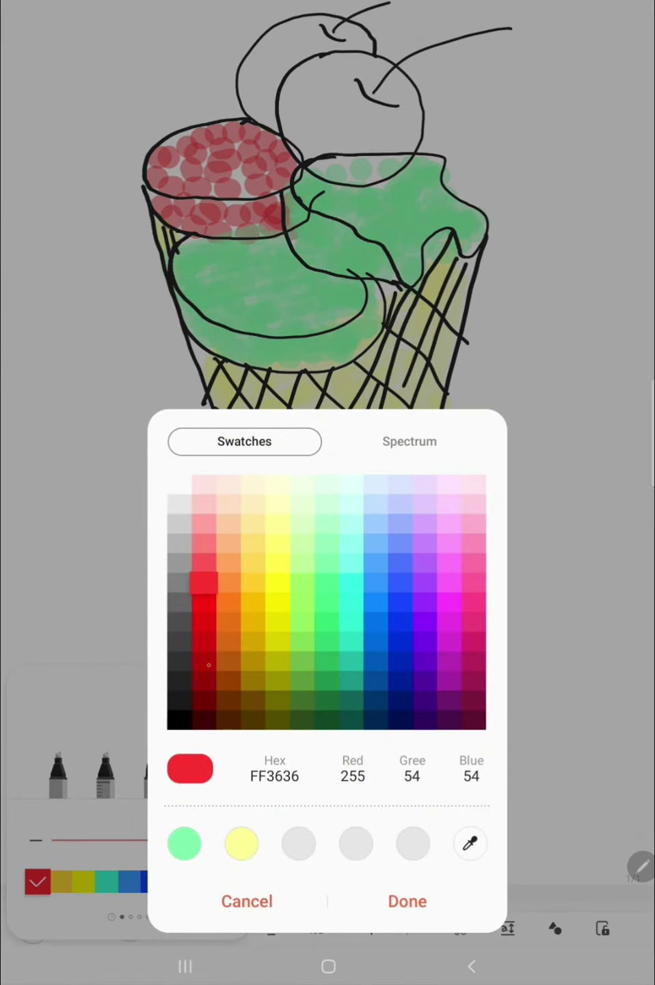
pyautogui.click(204, 660)
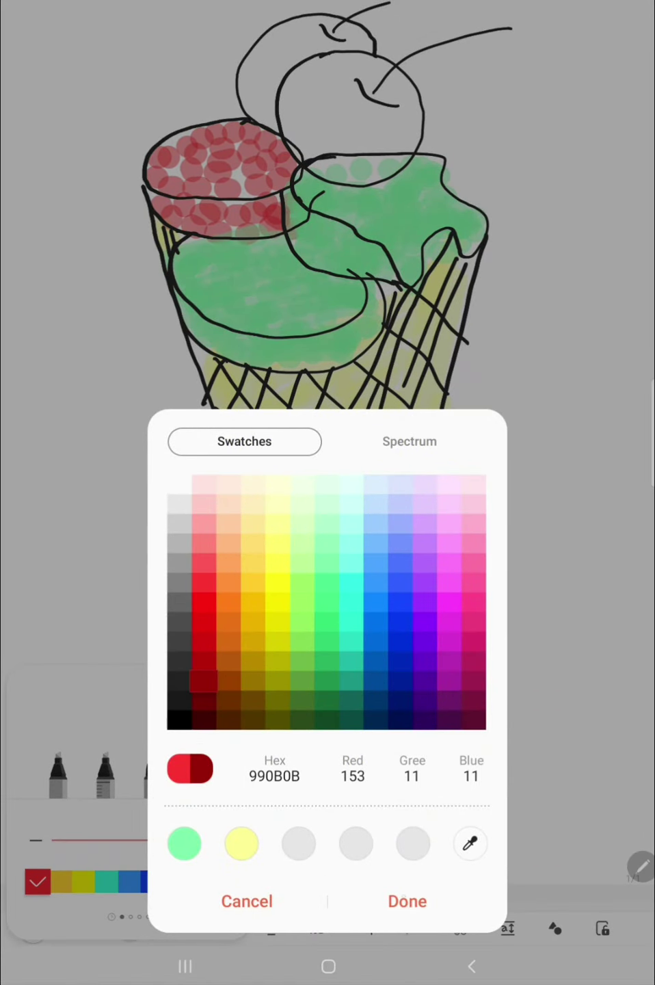
pyautogui.click(407, 901)
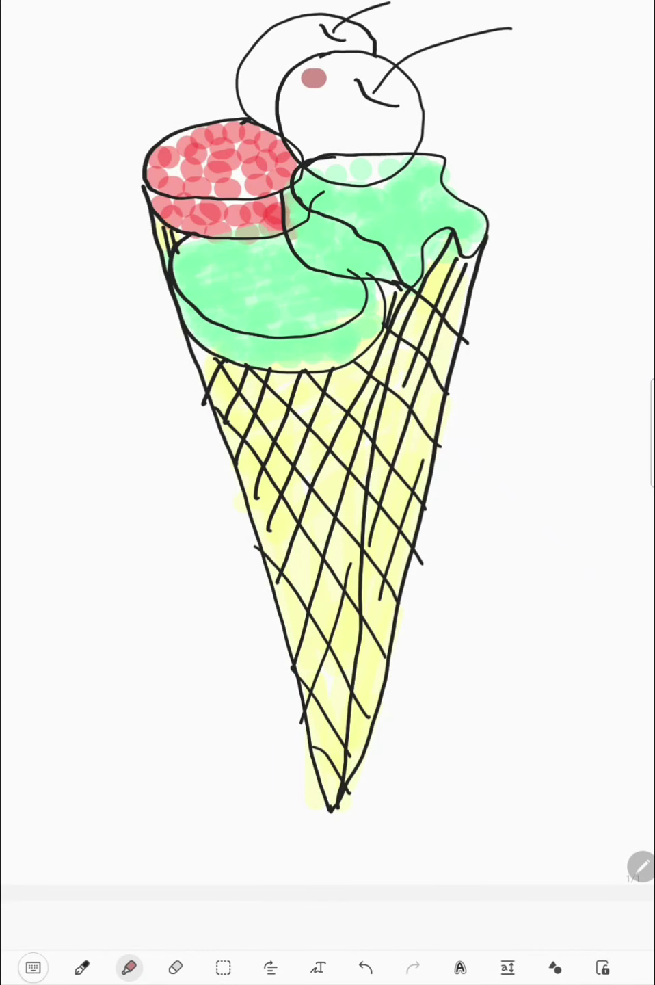
# Step: Shade the front and back cherries dark red
pyautogui.moveTo(310, 92); pyautogui.dragTo(350, 71)
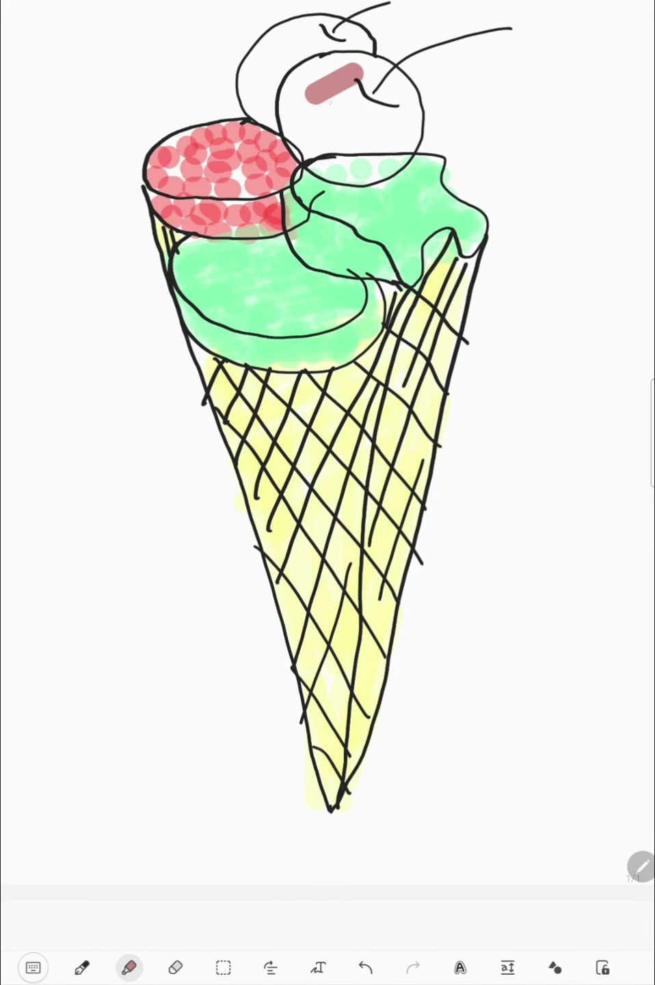
pyautogui.moveTo(297, 117)
pyautogui.mouseDown()
pyautogui.moveTo(369, 77)
pyautogui.moveTo(415, 117)
pyautogui.mouseUp()
pyautogui.moveTo(296, 160)
pyautogui.mouseDown()
pyautogui.moveTo(409, 129)
pyautogui.moveTo(406, 155)
pyautogui.moveTo(392, 162)
pyautogui.mouseUp()
pyautogui.moveTo(330, 183)
pyautogui.mouseDown()
pyautogui.moveTo(389, 71)
pyautogui.moveTo(336, 62)
pyautogui.moveTo(286, 91)
pyautogui.moveTo(281, 143)
pyautogui.moveTo(330, 65)
pyautogui.moveTo(383, 60)
pyautogui.moveTo(416, 124)
pyautogui.moveTo(381, 165)
pyautogui.mouseUp()
pyautogui.moveTo(265, 104)
pyautogui.mouseDown()
pyautogui.moveTo(261, 59)
pyautogui.moveTo(328, 19)
pyautogui.moveTo(358, 42)
pyautogui.moveTo(304, 47)
pyautogui.moveTo(284, 65)
pyautogui.moveTo(258, 134)
pyautogui.moveTo(234, 71)
pyautogui.moveTo(300, 27)
pyautogui.moveTo(381, 55)
pyautogui.mouseUp()
pyautogui.moveTo(311, 45)
pyautogui.mouseDown()
pyautogui.moveTo(271, 85)
pyautogui.moveTo(284, 81)
pyautogui.mouseUp()
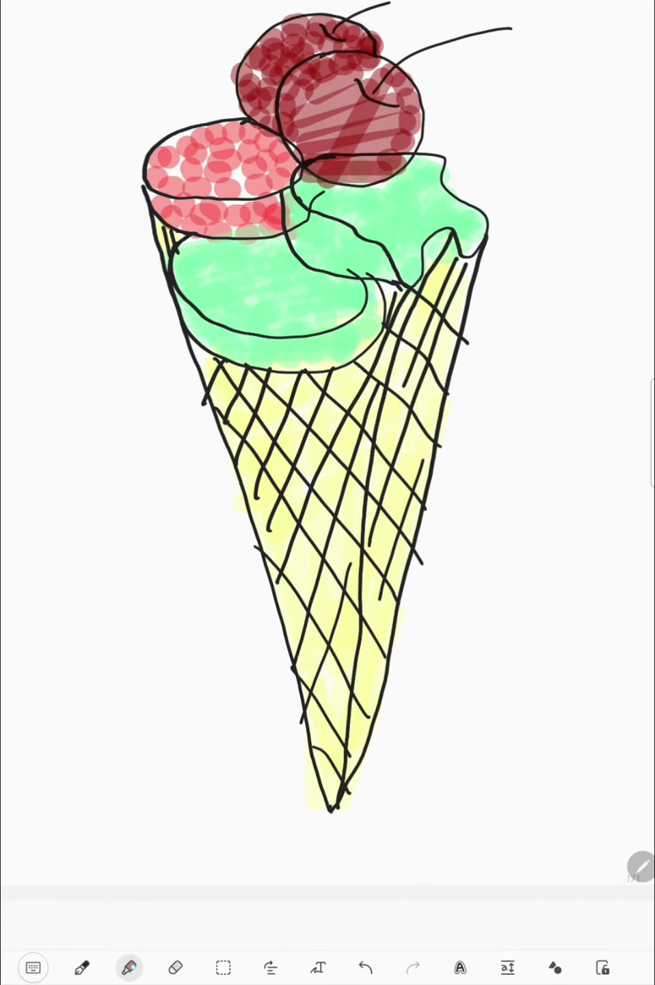
pyautogui.click(128, 967)
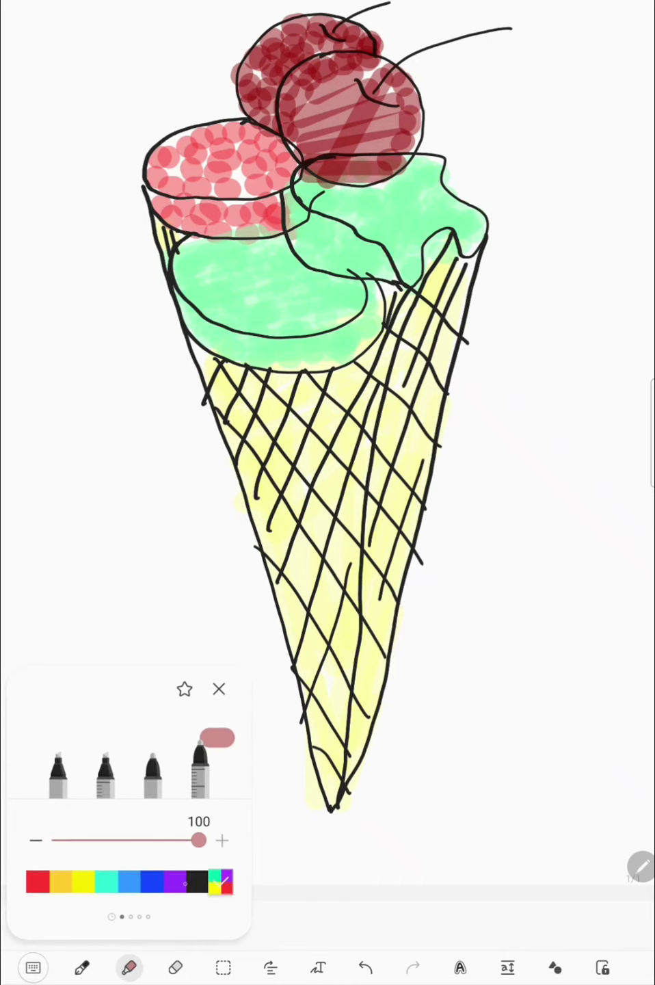
pyautogui.click(197, 882)
pyautogui.click(222, 882)
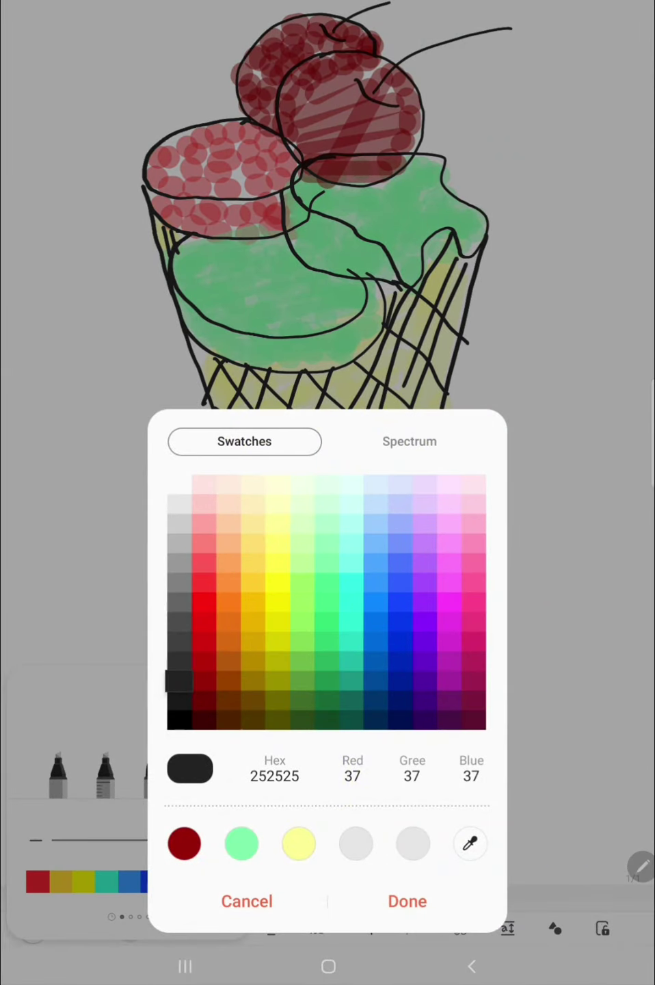
pyautogui.moveTo(212, 696)
pyautogui.mouseDown()
pyautogui.moveTo(253, 700)
pyautogui.moveTo(321, 679)
pyautogui.mouseUp()
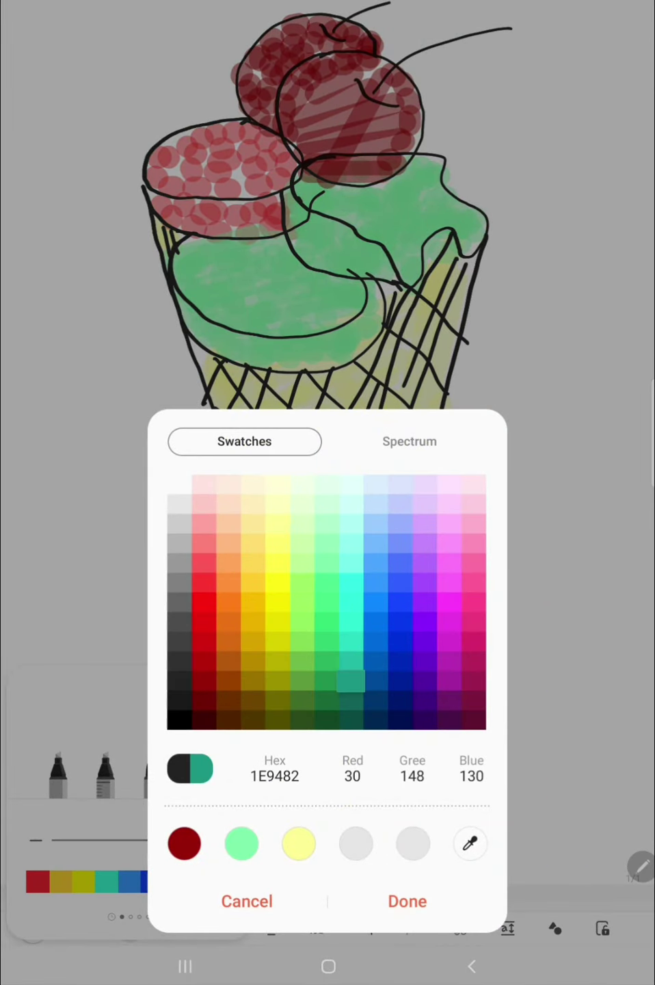
pyautogui.click(301, 641)
pyautogui.click(409, 441)
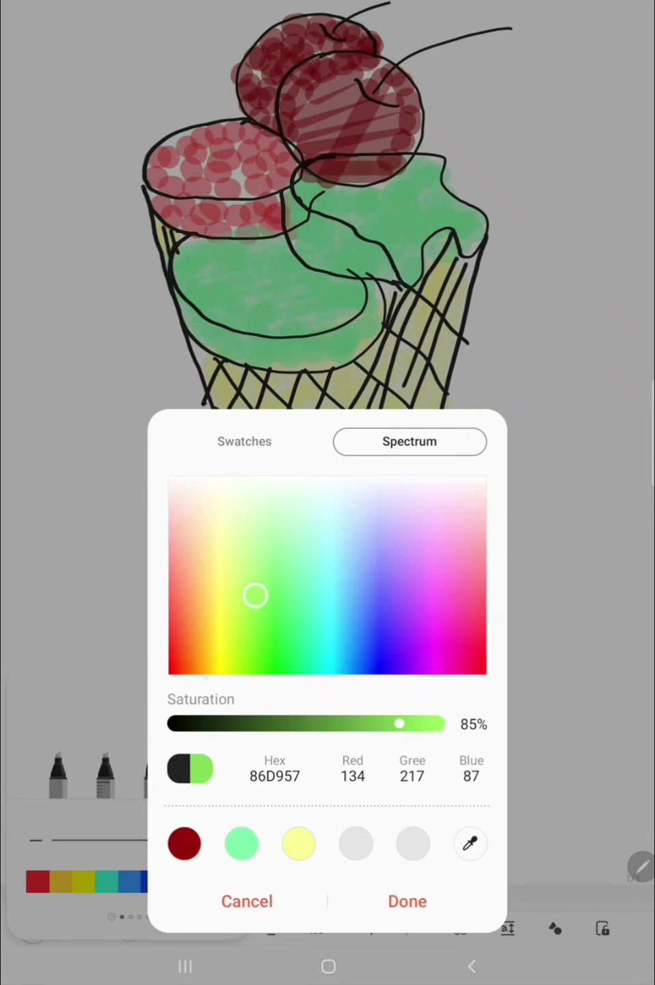
pyautogui.moveTo(255, 595)
pyautogui.mouseDown()
pyautogui.moveTo(213, 662)
pyautogui.moveTo(174, 576)
pyautogui.mouseUp()
pyautogui.click(371, 606)
pyautogui.click(361, 541)
pyautogui.click(407, 900)
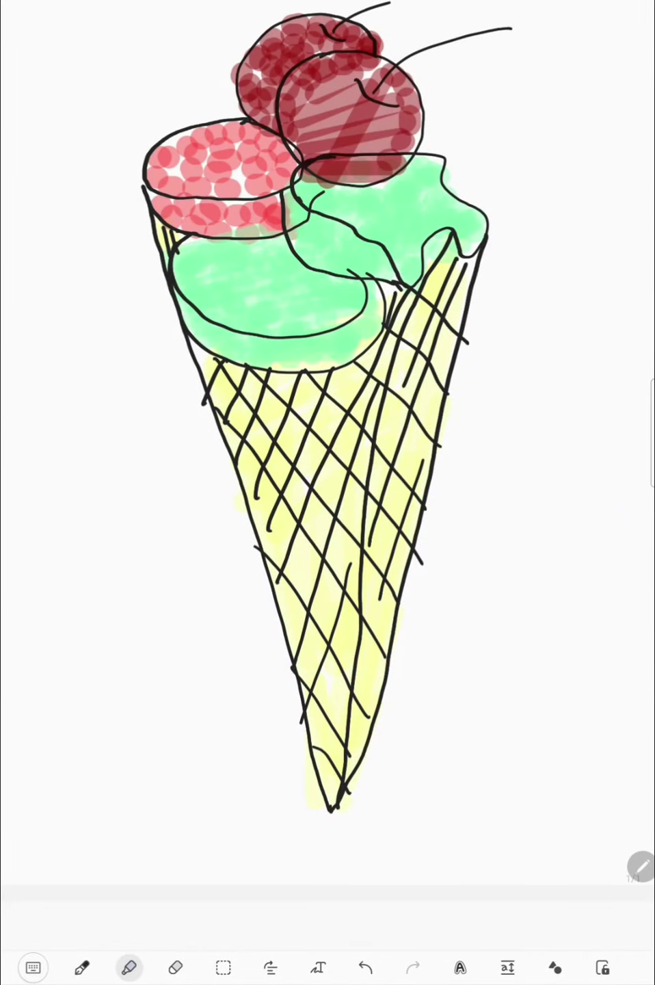
# Step: Dot pale blue-gray speckles across both green scoops and the red scoop's edge
pyautogui.click(223, 274)
pyautogui.click(274, 311)
pyautogui.click(359, 261)
pyautogui.click(421, 212)
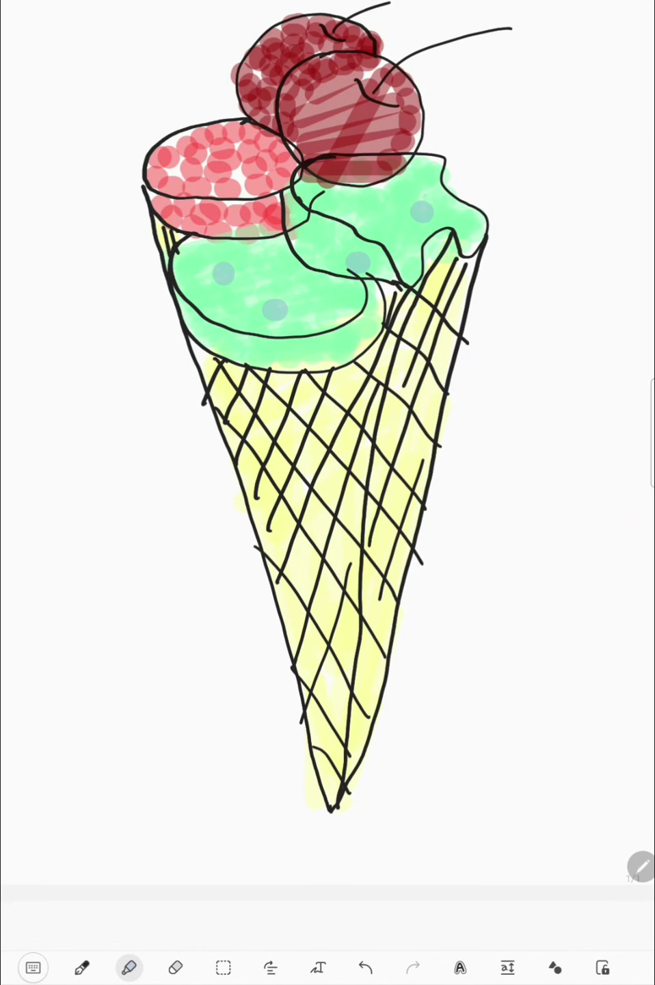
pyautogui.click(371, 191)
pyautogui.click(401, 242)
pyautogui.click(342, 216)
pyautogui.click(313, 249)
pyautogui.click(308, 318)
pyautogui.click(310, 349)
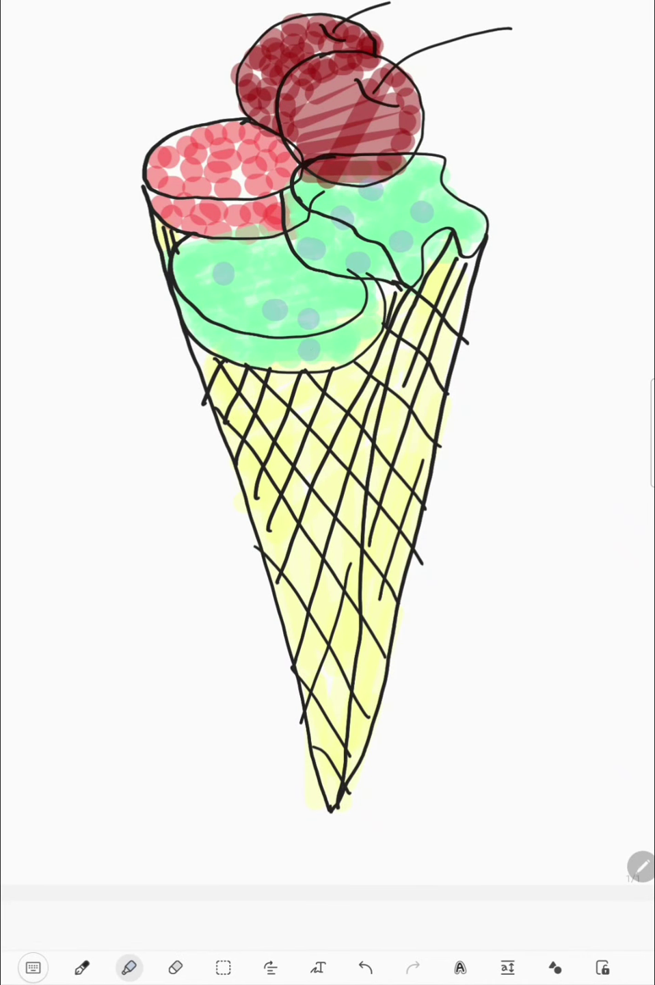
pyautogui.click(363, 335)
pyautogui.click(342, 312)
pyautogui.click(311, 291)
pyautogui.click(249, 281)
pyautogui.click(213, 316)
pyautogui.click(183, 283)
pyautogui.click(200, 231)
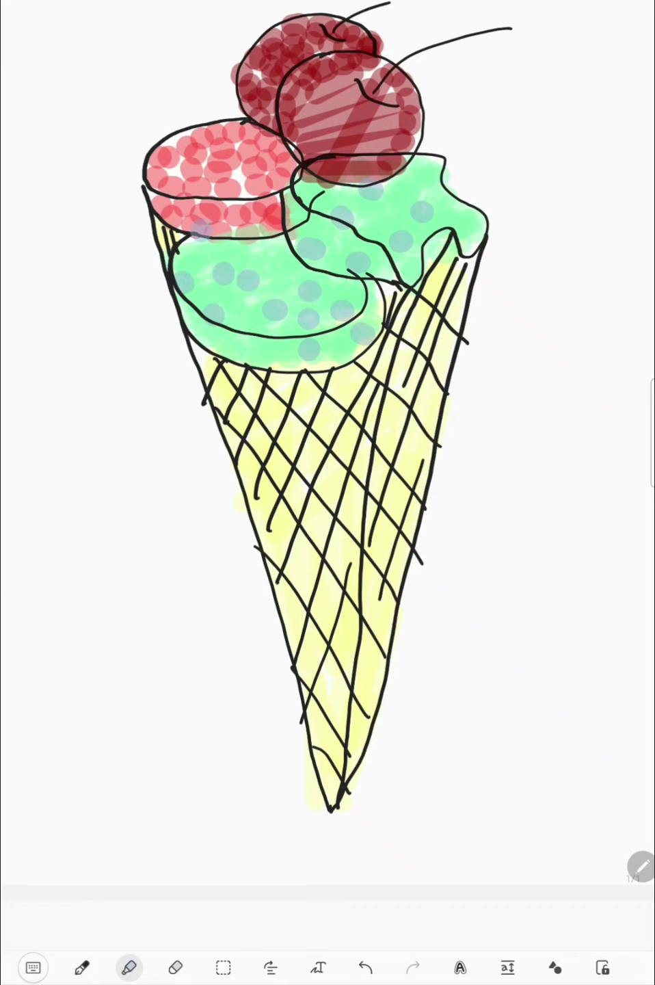
pyautogui.click(394, 173)
pyautogui.click(457, 240)
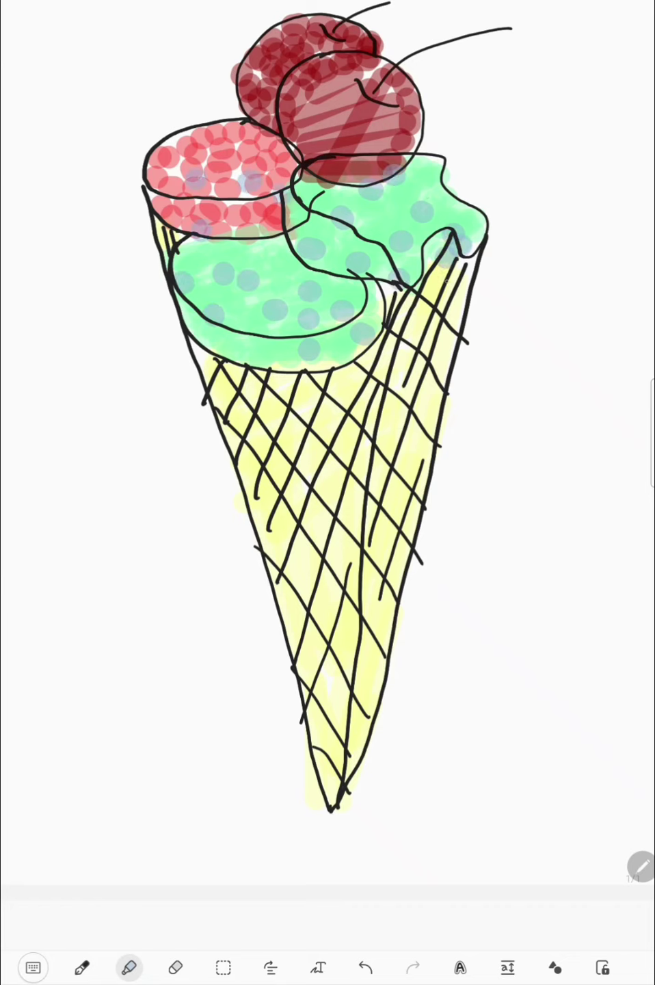
pyautogui.click(455, 288)
pyautogui.click(373, 270)
pyautogui.click(359, 175)
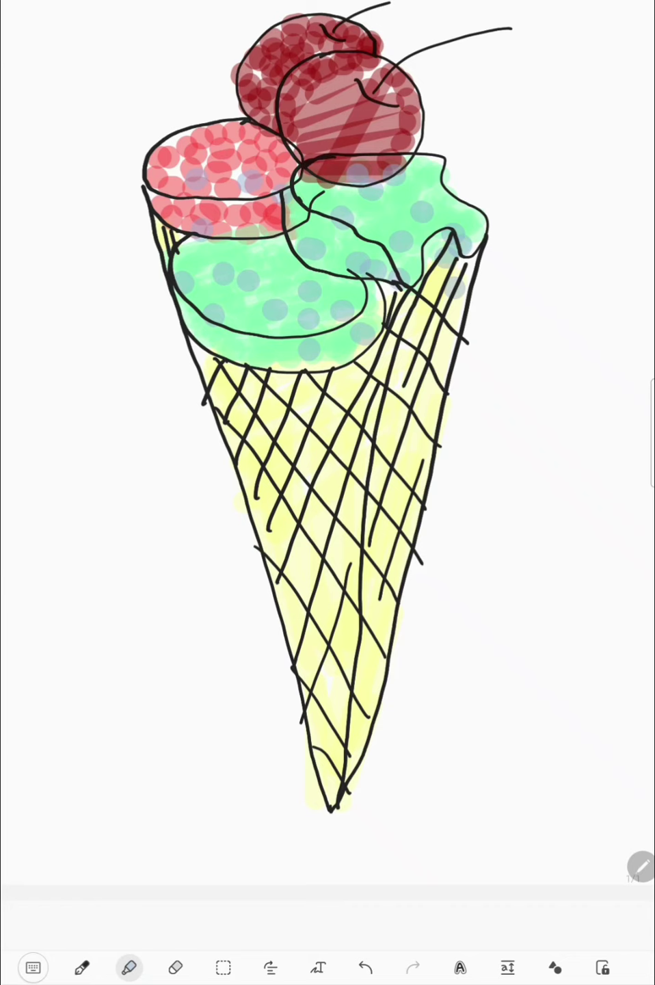
pyautogui.click(261, 273)
pyautogui.click(277, 320)
pyautogui.click(234, 335)
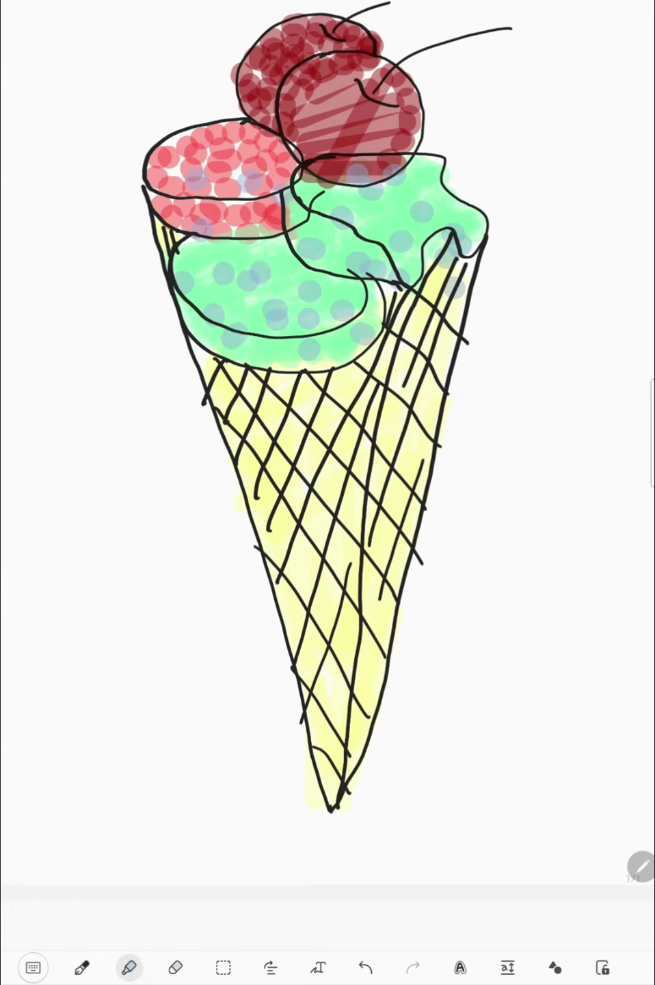
pyautogui.click(259, 294)
pyautogui.click(328, 253)
pyautogui.click(376, 219)
pyautogui.click(352, 201)
pyautogui.click(419, 213)
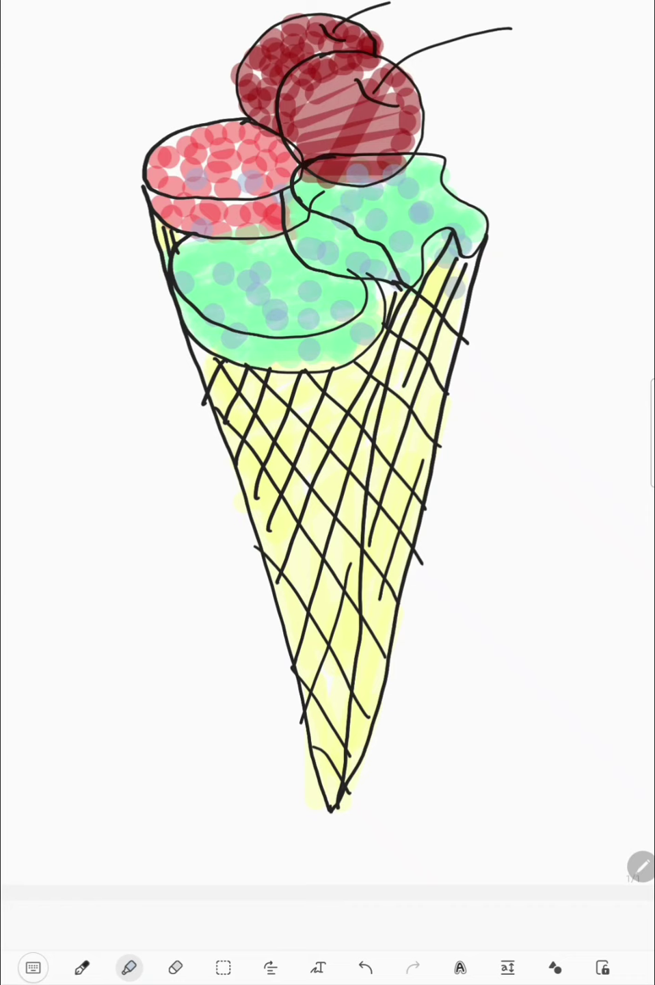
# Step: Increase the pen size from 42 to 47
pyautogui.click(82, 967)
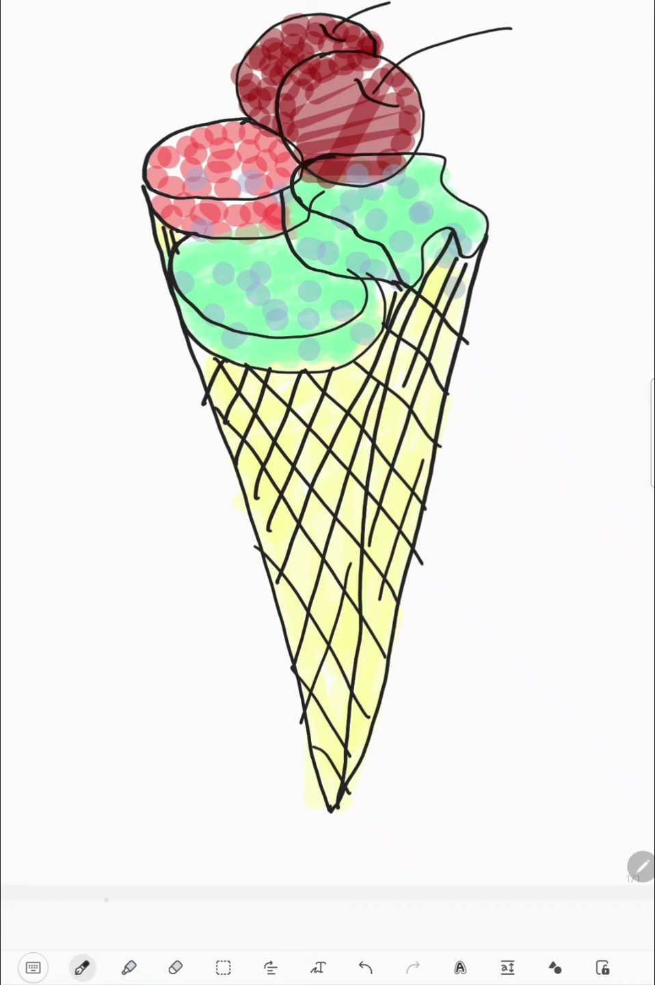
pyautogui.click(83, 967)
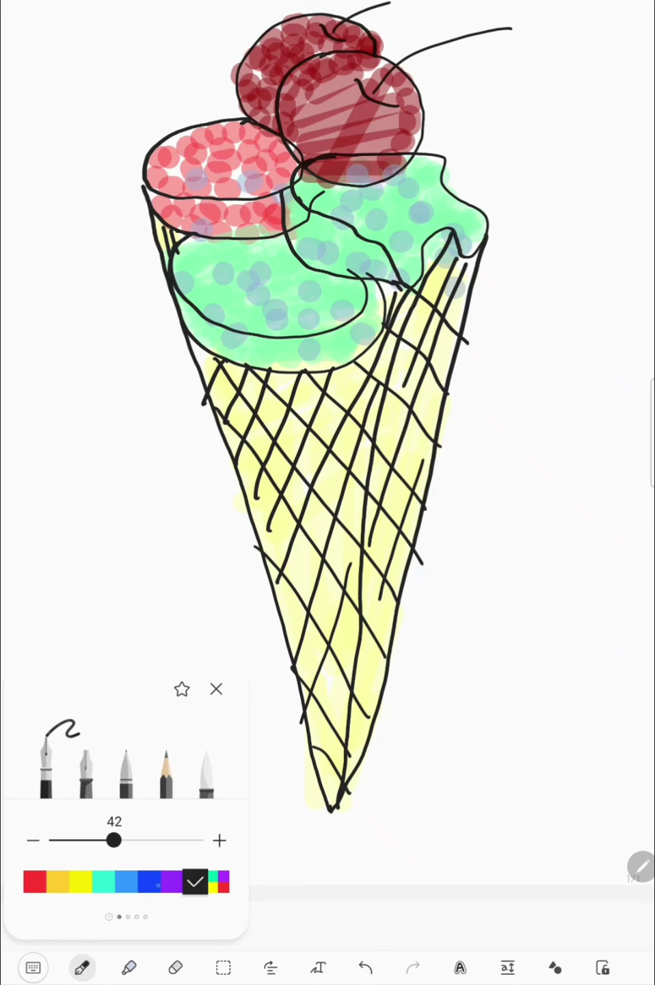
pyautogui.moveTo(114, 839); pyautogui.dragTo(121, 839)
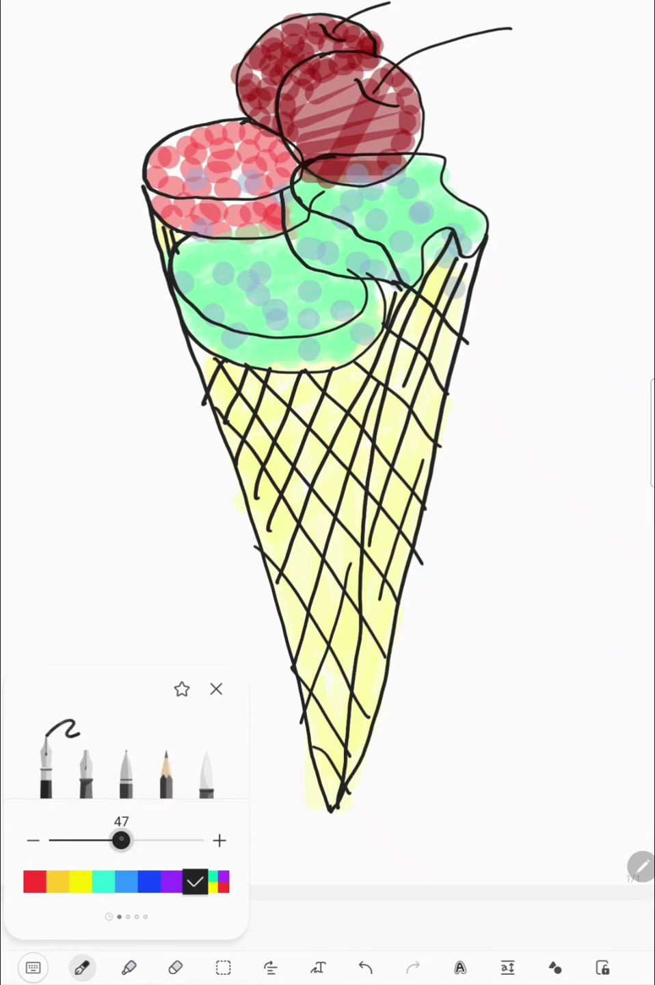